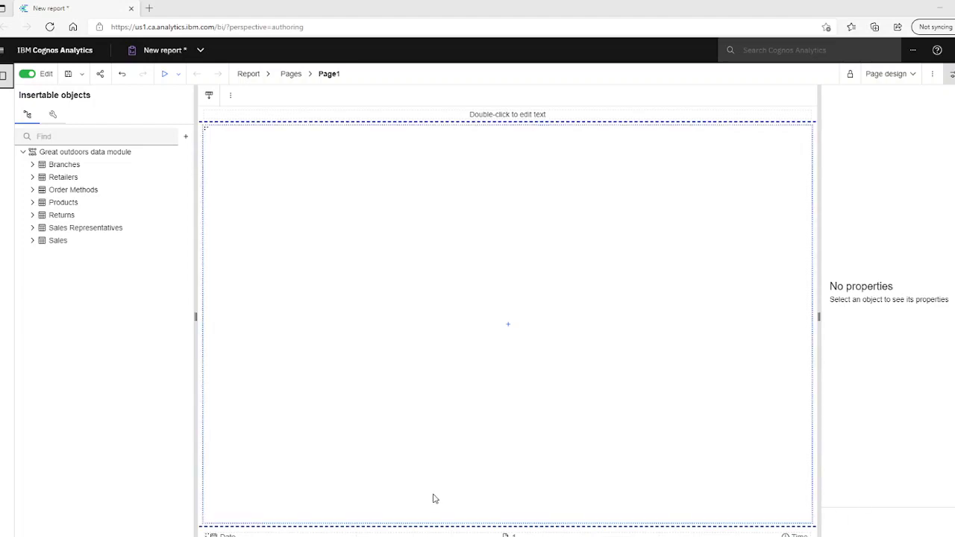
Insert a list on the report page, keeping the default name List1
click(508, 328)
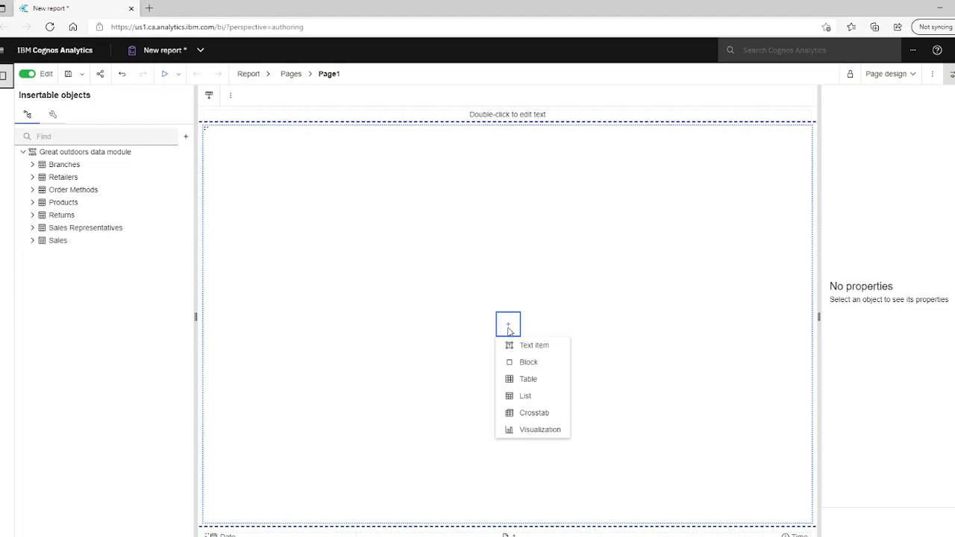
click(526, 395)
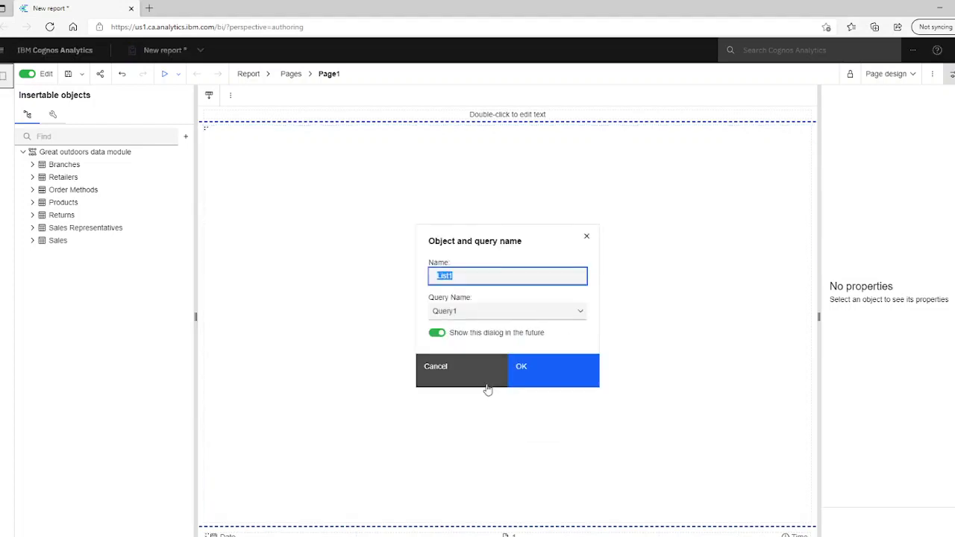
click(534, 375)
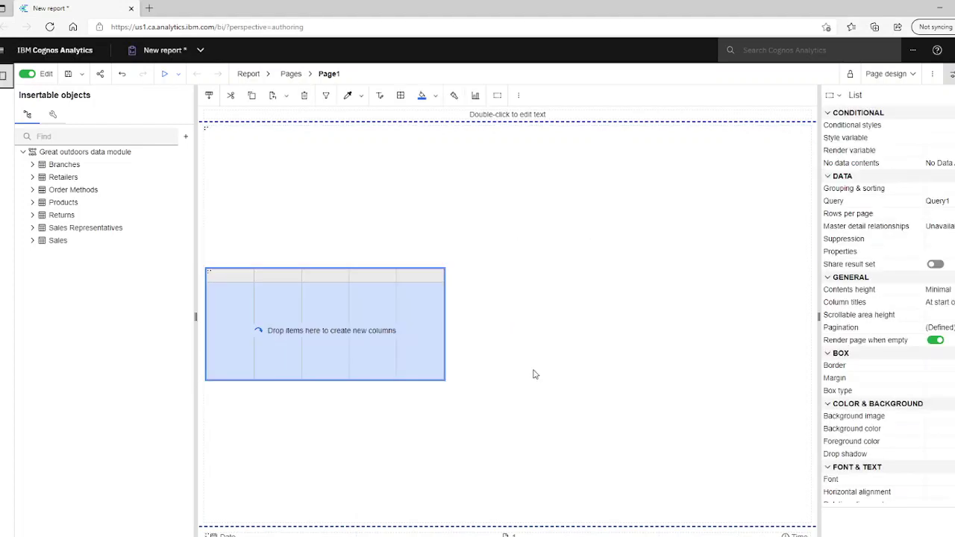
Apply a layout to the page cell that puts the list at the top-left
click(324, 171)
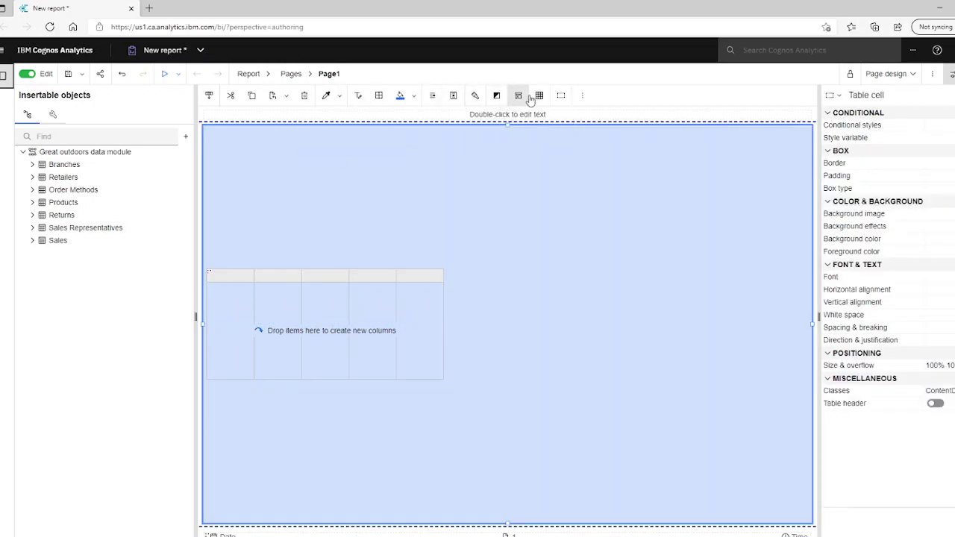
click(519, 96)
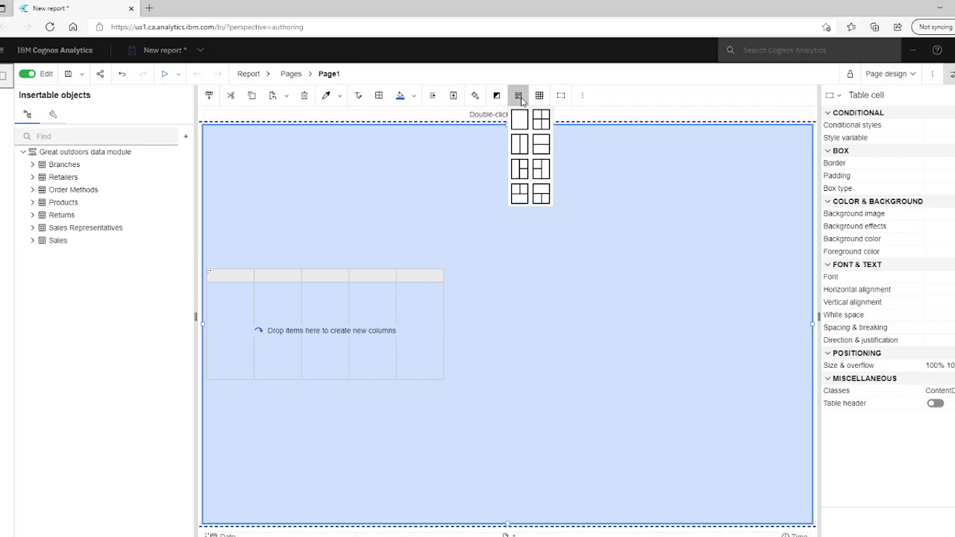
click(522, 151)
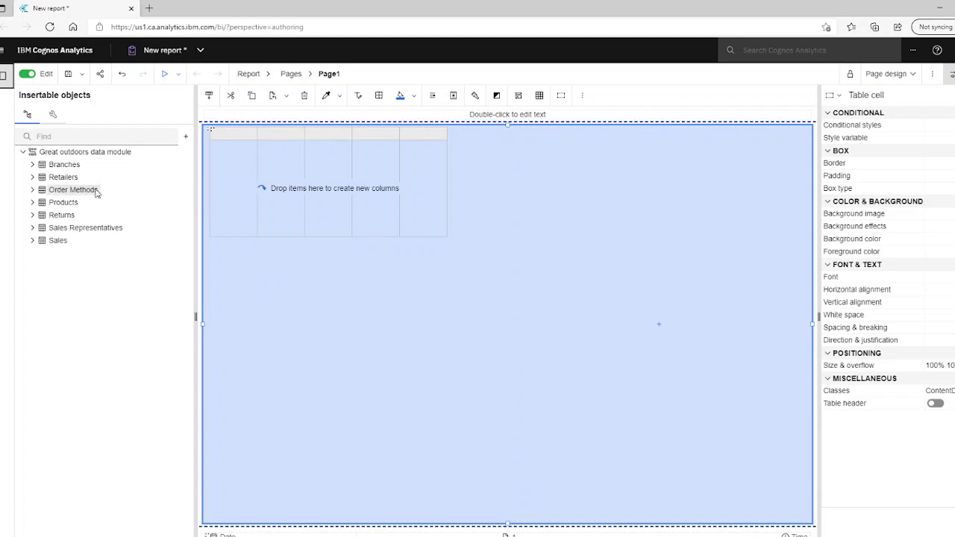
Drag Product Line, Product Type, Year, Planned Revenue and Revenue from Products and Sales into the list
click(32, 204)
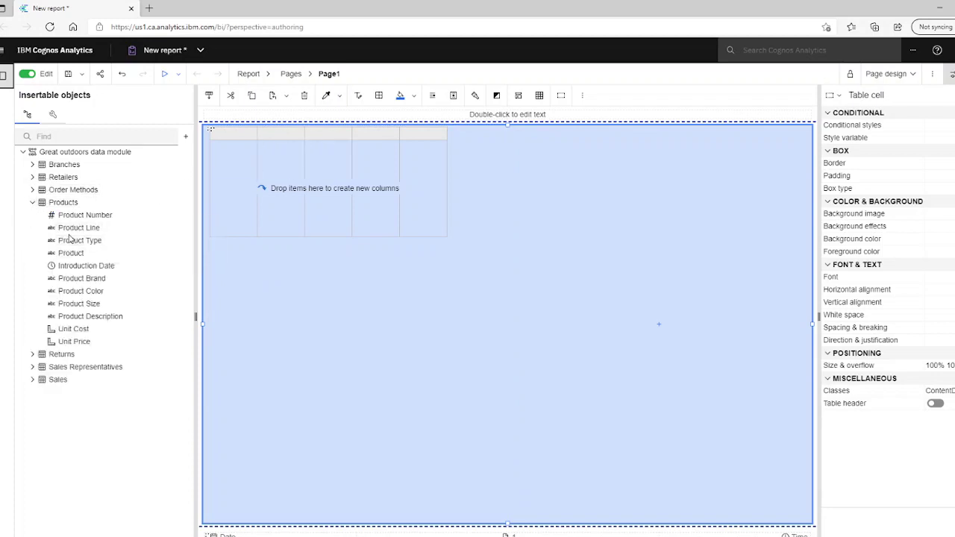
drag(73, 228, 213, 201)
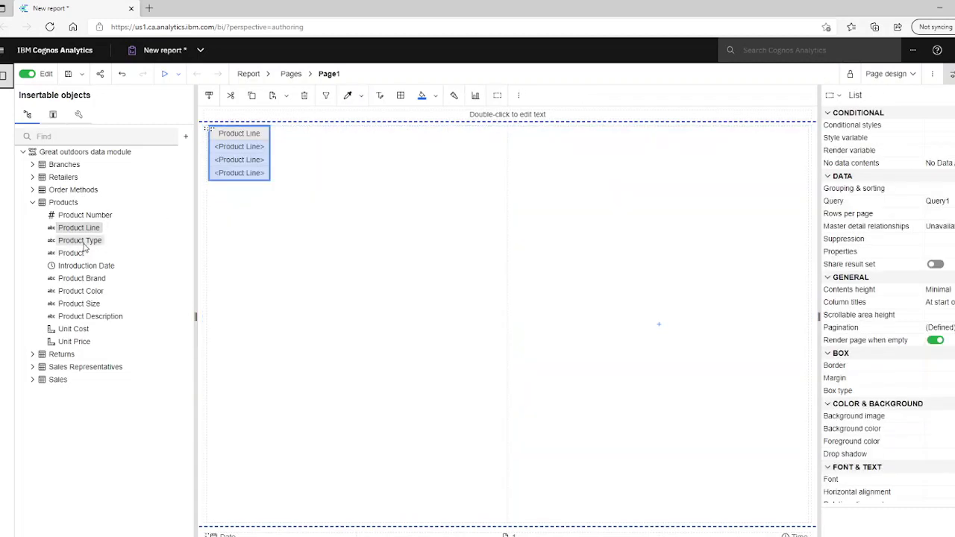
drag(82, 243, 264, 158)
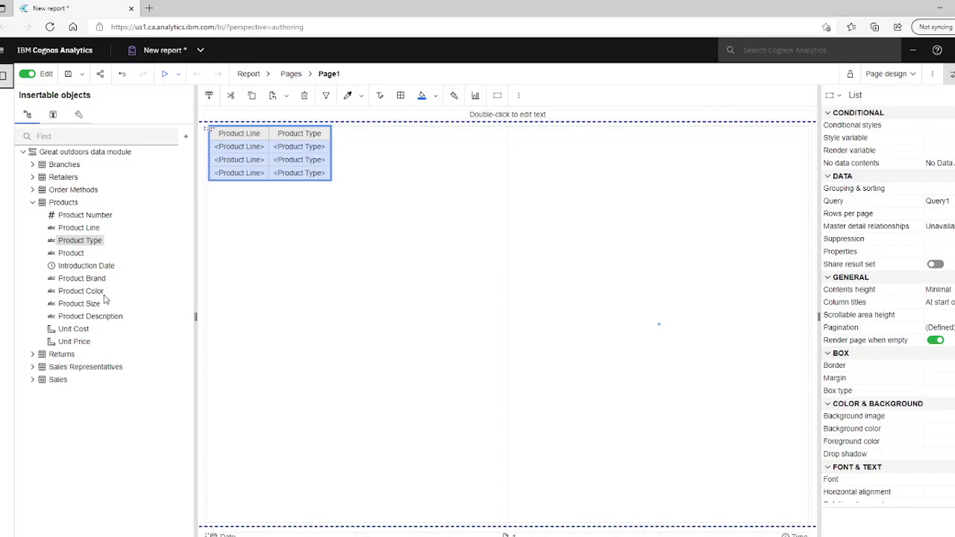
click(33, 379)
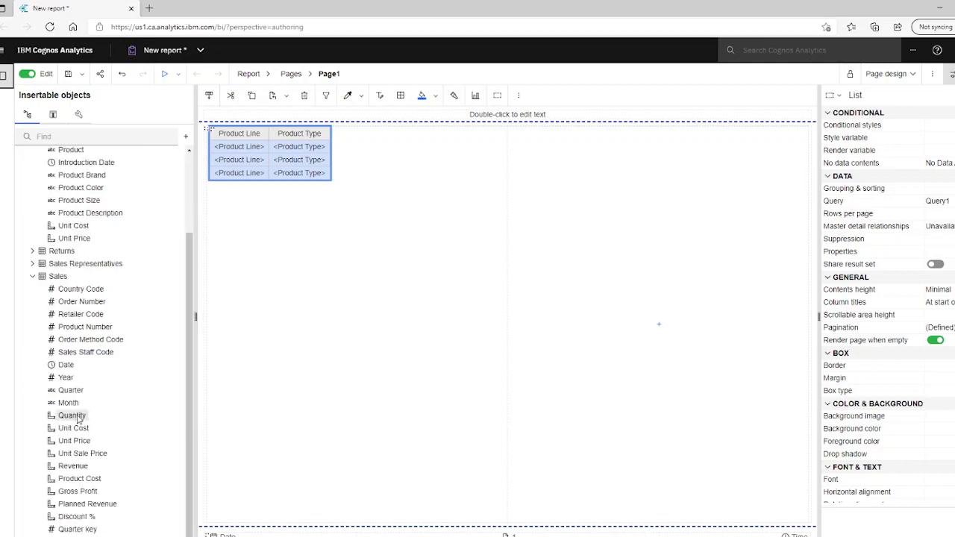
drag(65, 377, 335, 177)
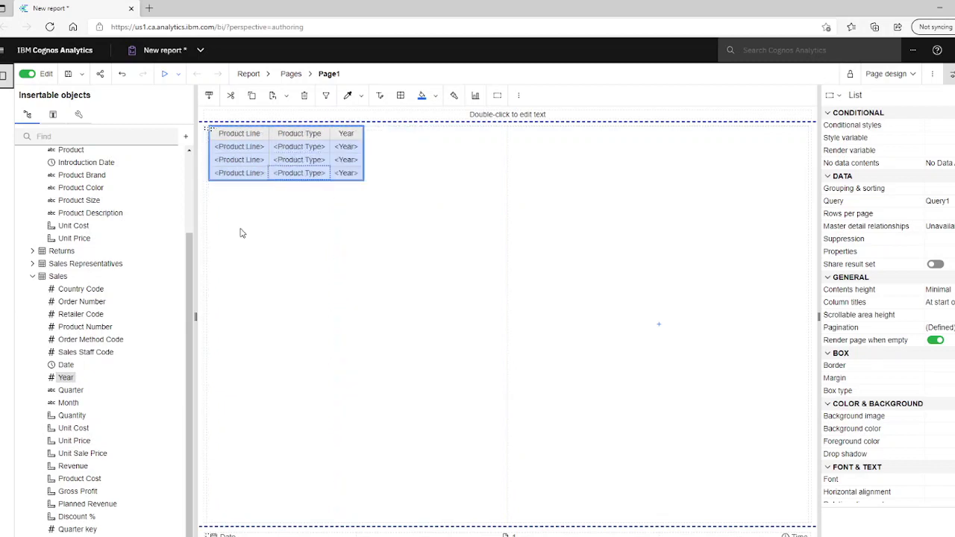
drag(88, 504, 363, 158)
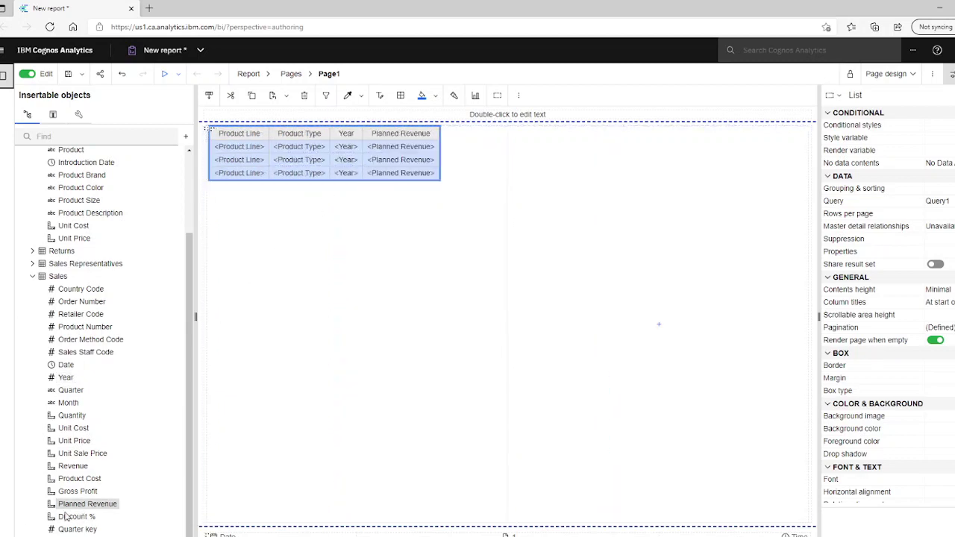
mouse_move(75, 466)
mouse_down()
mouse_move(380, 147)
mouse_move(419, 165)
mouse_move(412, 154)
mouse_up()
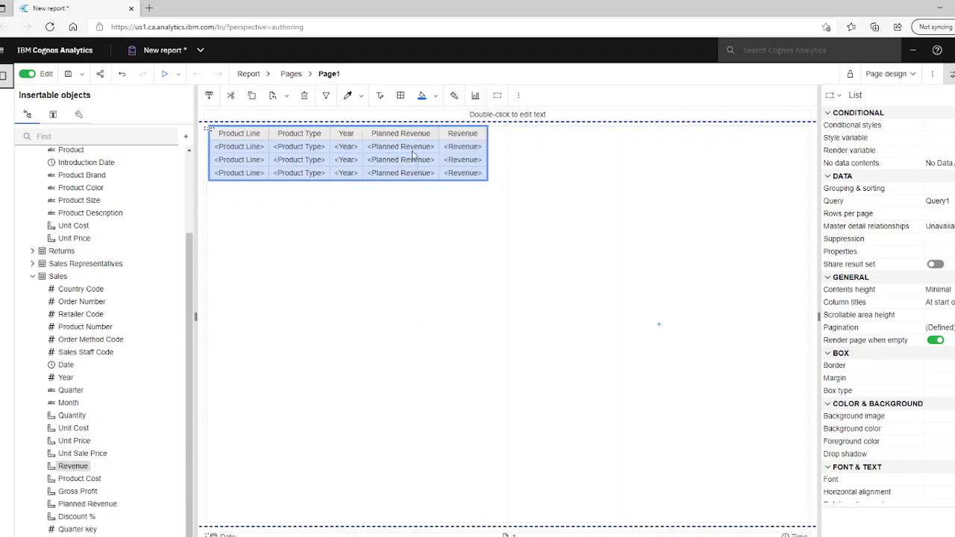
Add a % Difference calculation of Planned Revenue versus Revenue as a new column
click(384, 135)
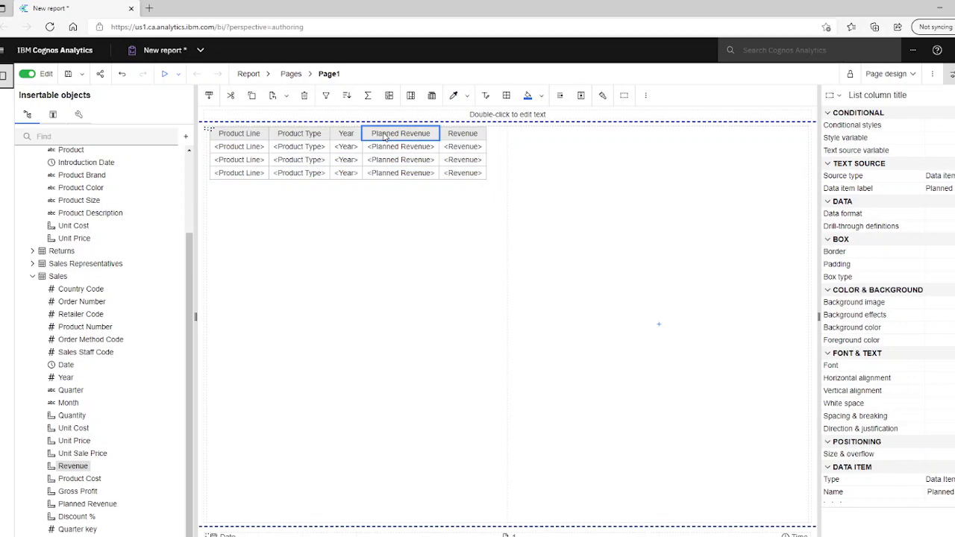
ctrl+click(457, 134)
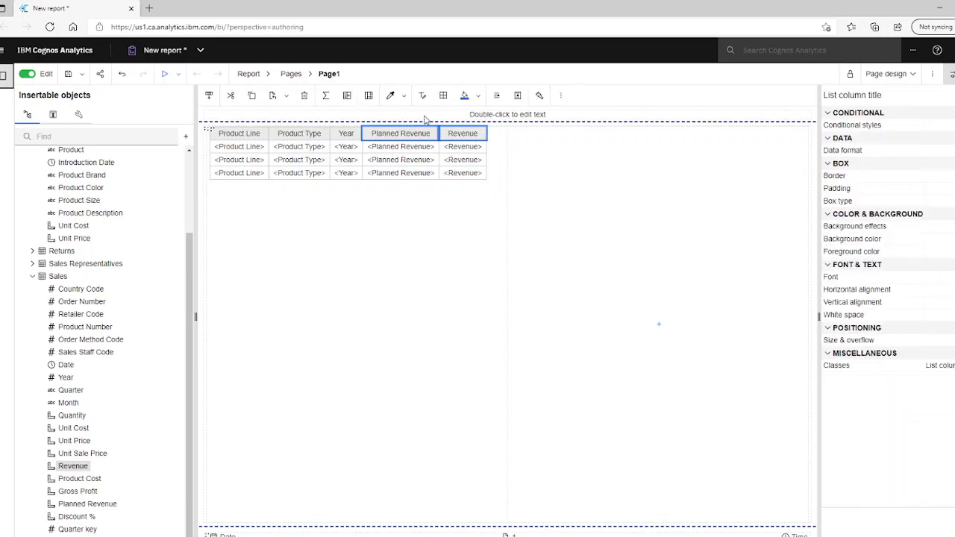
click(347, 95)
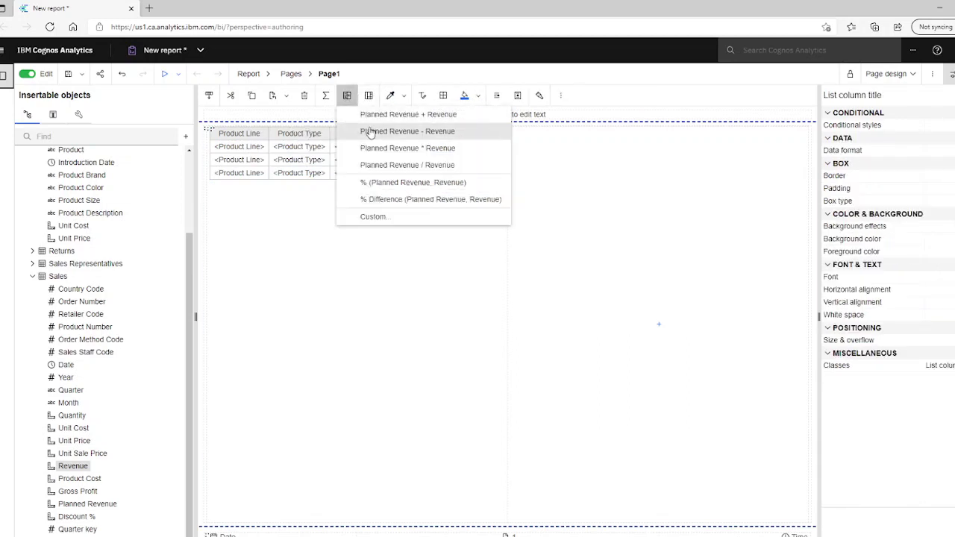
click(385, 199)
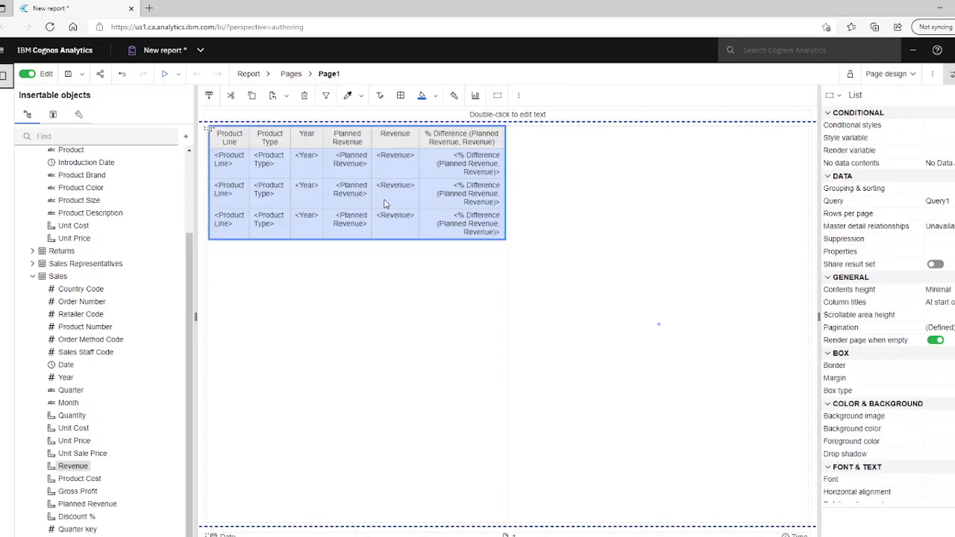
Rename the calculated column to '% Difference (Revenue)'
double_click(454, 140)
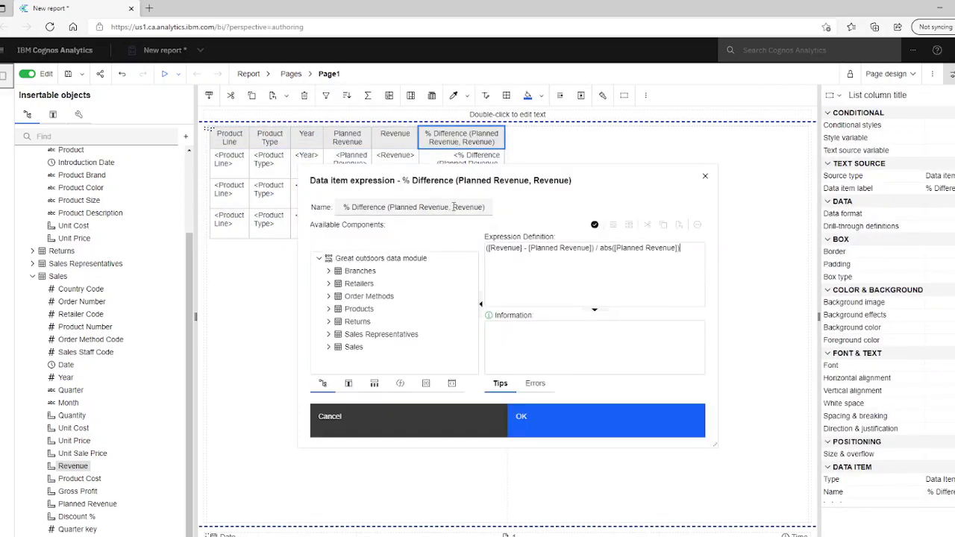
click(453, 207)
key(BackSpace)
key(BackSpace)
key(BackSpace)
key(BackSpace)
key(BackSpace)
key(BackSpace)
key(BackSpace)
key(BackSpace)
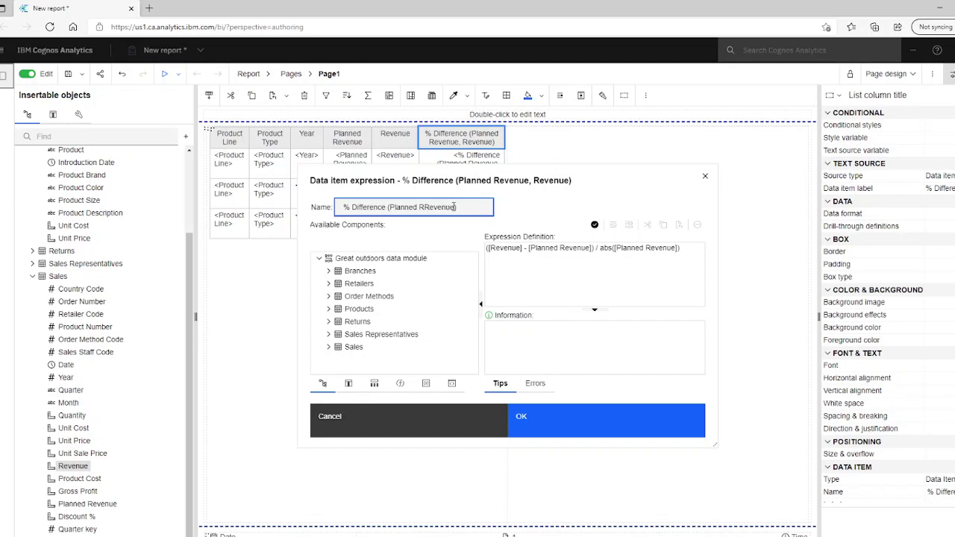
key(BackSpace)
key(BackSpace)
key(BackSpace)
key(BackSpace)
key(BackSpace)
key(BackSpace)
key(BackSpace)
key(BackSpace)
key(BackSpace)
click(602, 420)
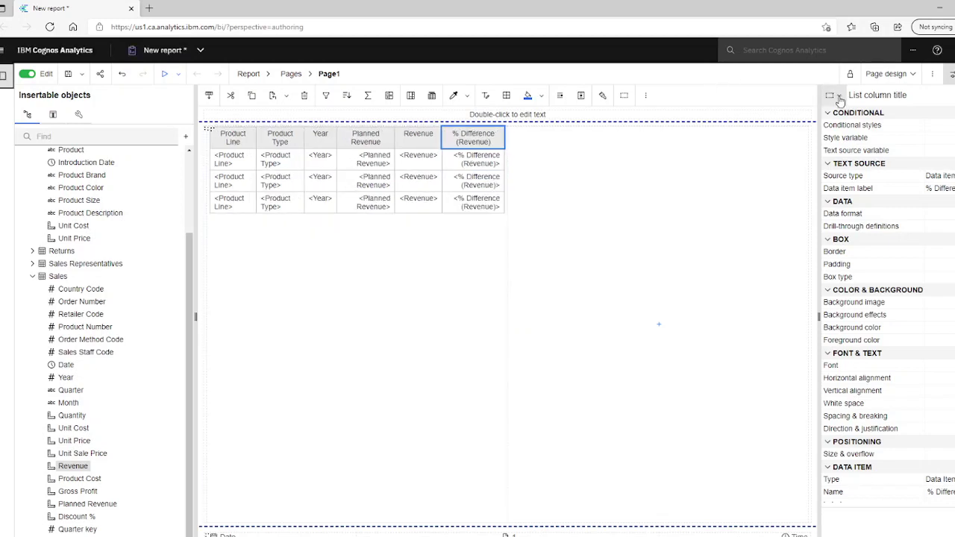
click(887, 78)
Preview the page with data and section the list by Product Line
click(906, 110)
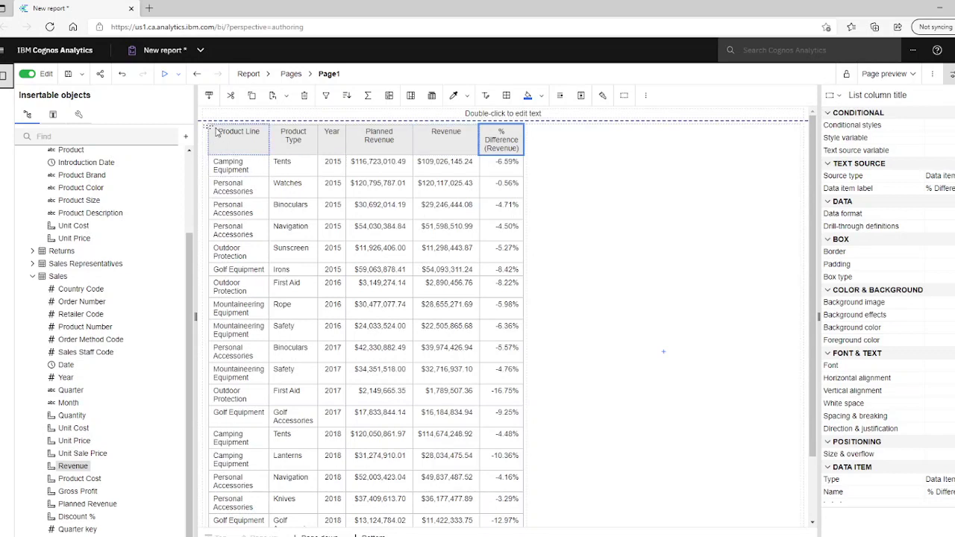
click(216, 132)
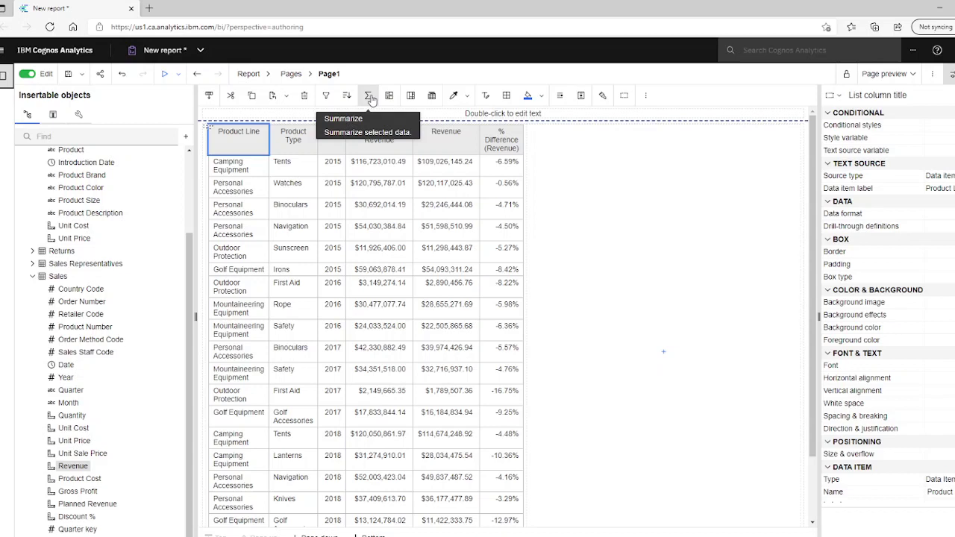
click(431, 97)
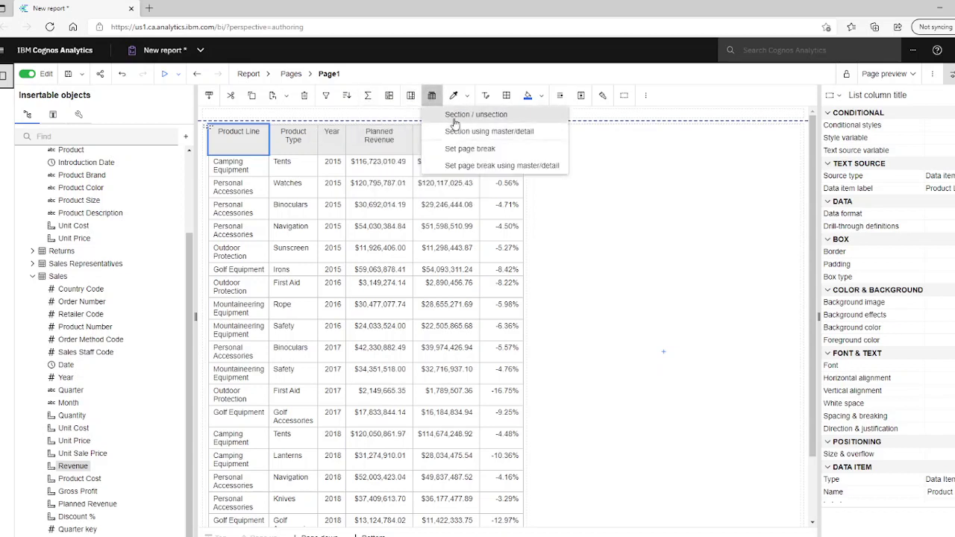
click(455, 117)
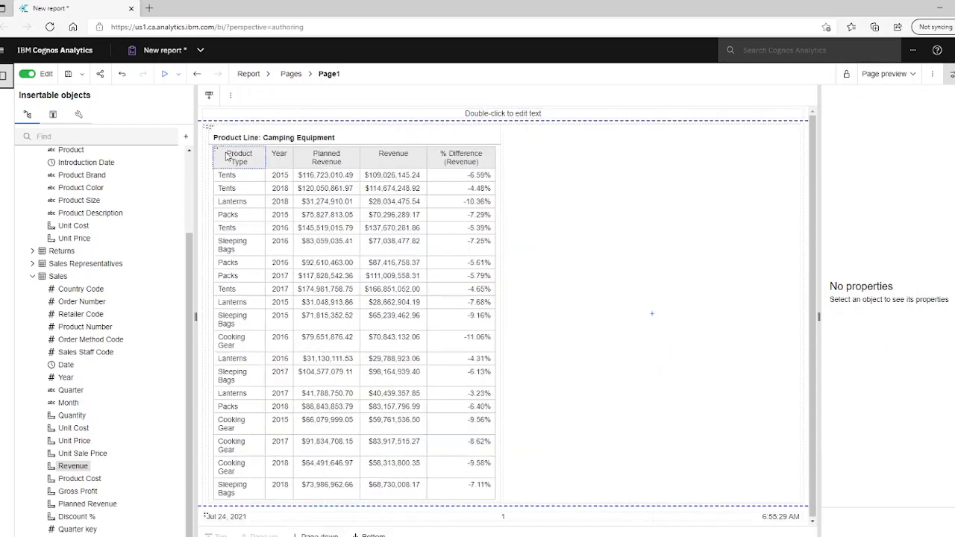
Group the list rows by Product Type and sort Year in ascending order
click(235, 178)
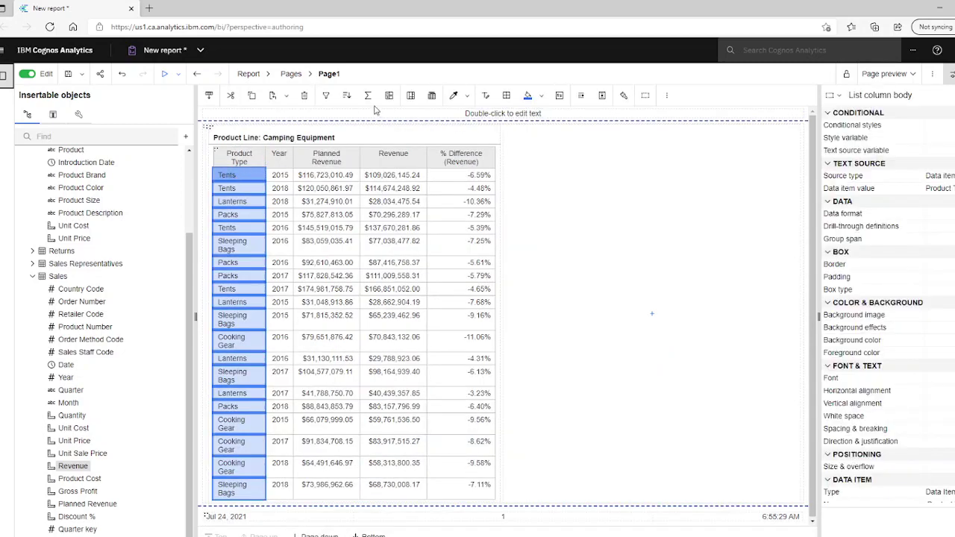
click(411, 96)
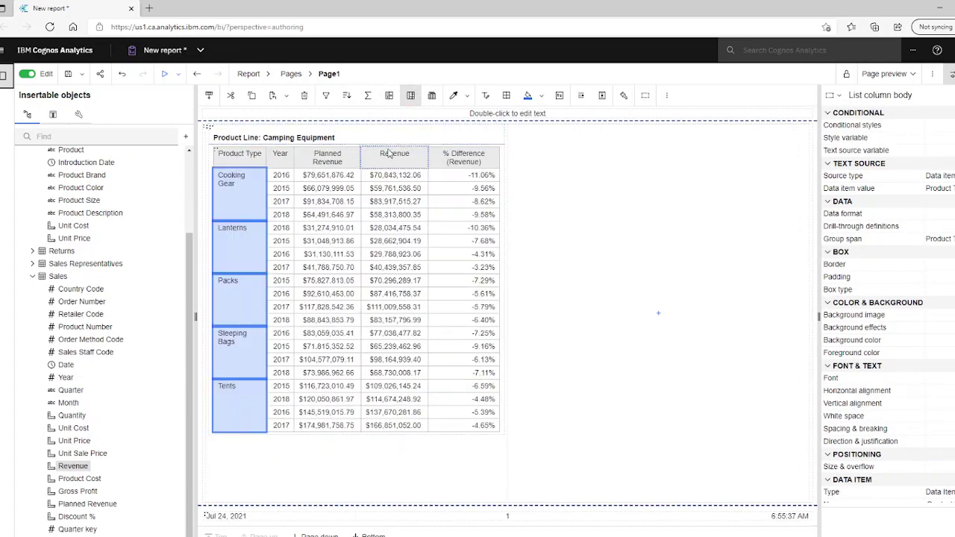
click(283, 175)
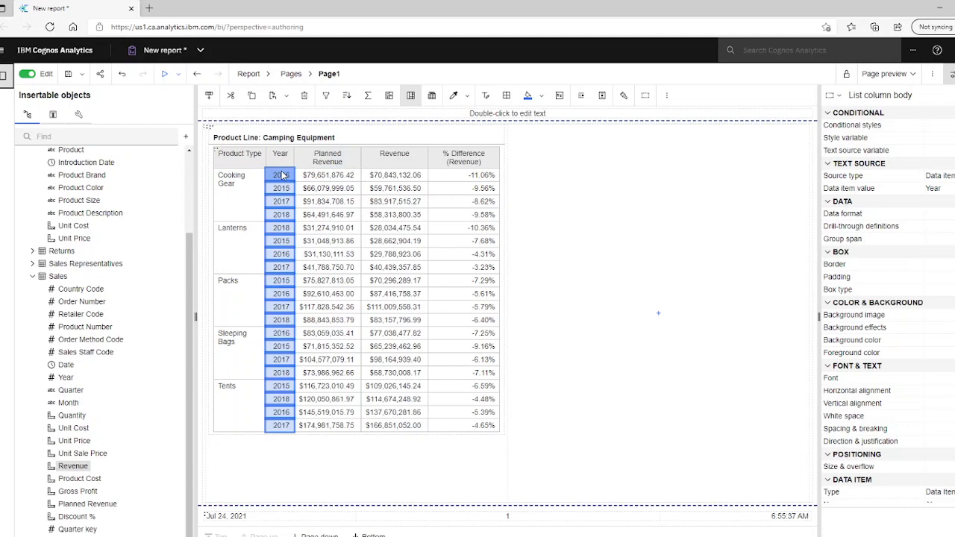
click(346, 96)
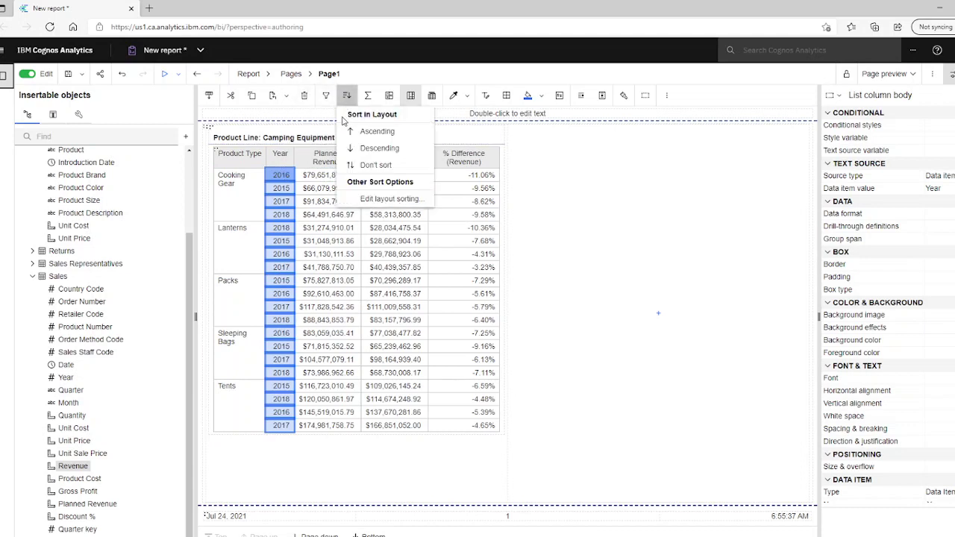
click(355, 132)
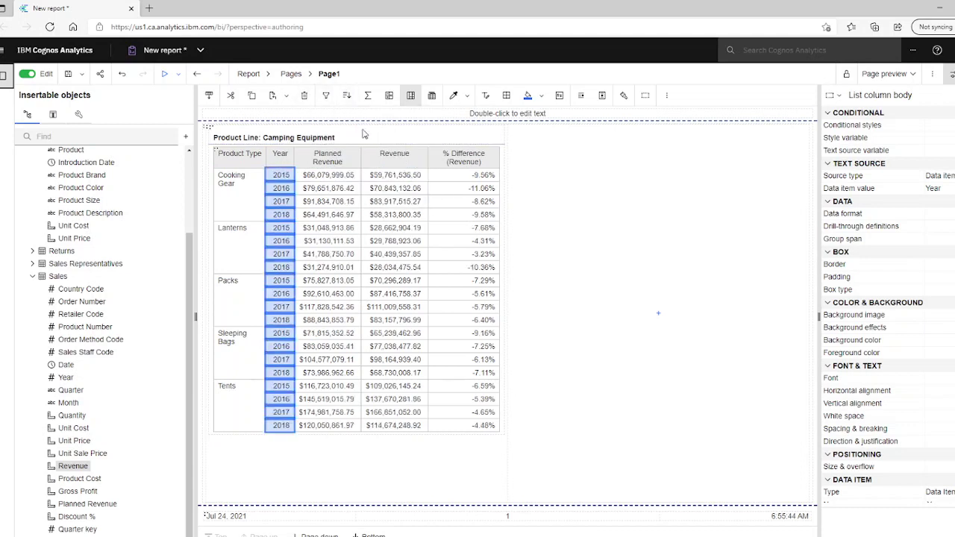
Add Total summaries for the Planned Revenue, Revenue and % Difference columns
click(323, 161)
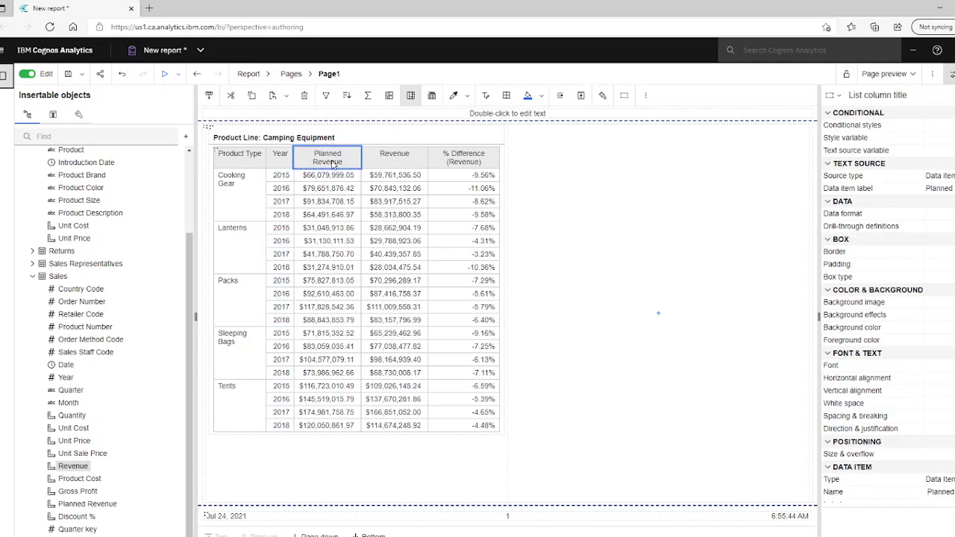
ctrl+click(381, 165)
ctrl+click(463, 153)
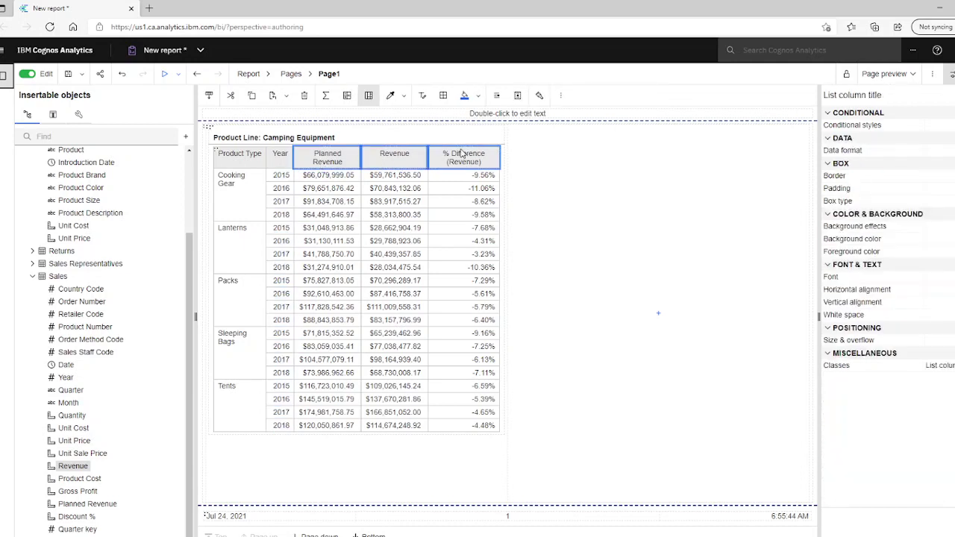
click(325, 95)
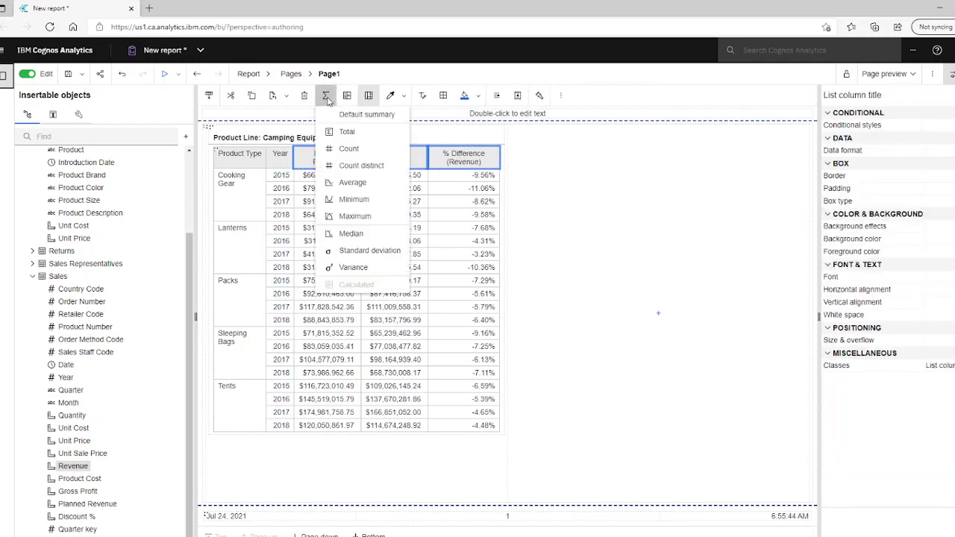
click(358, 131)
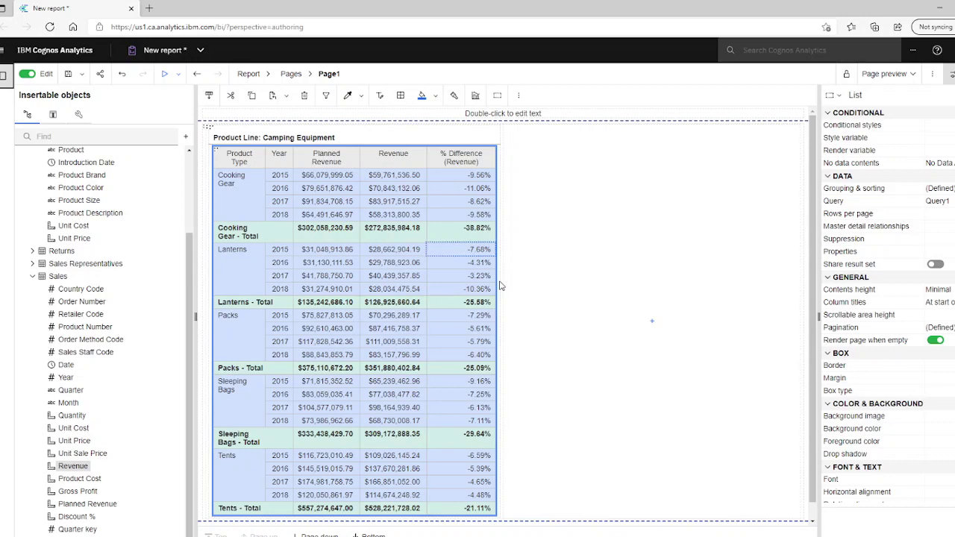
Change the page header text item to 'Revenue Performance'
double_click(506, 115)
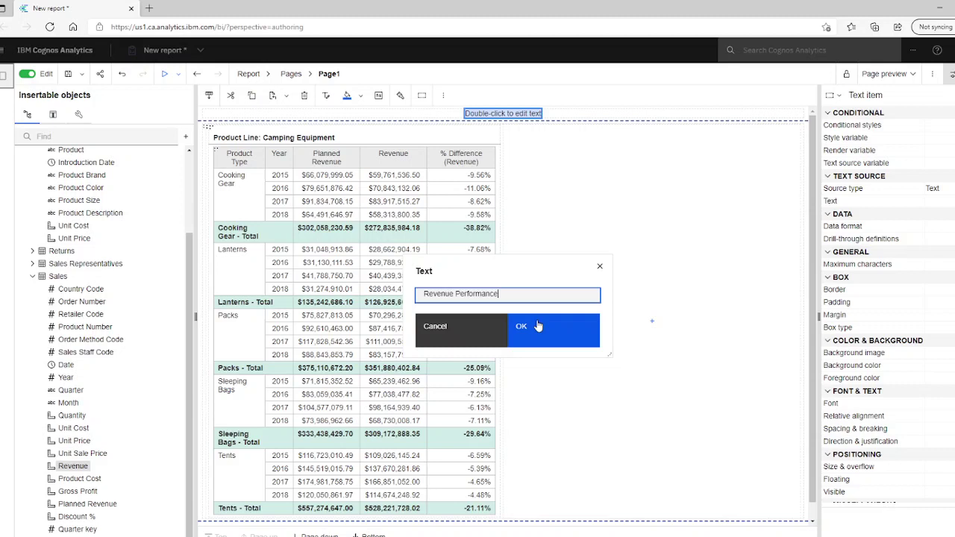
click(538, 328)
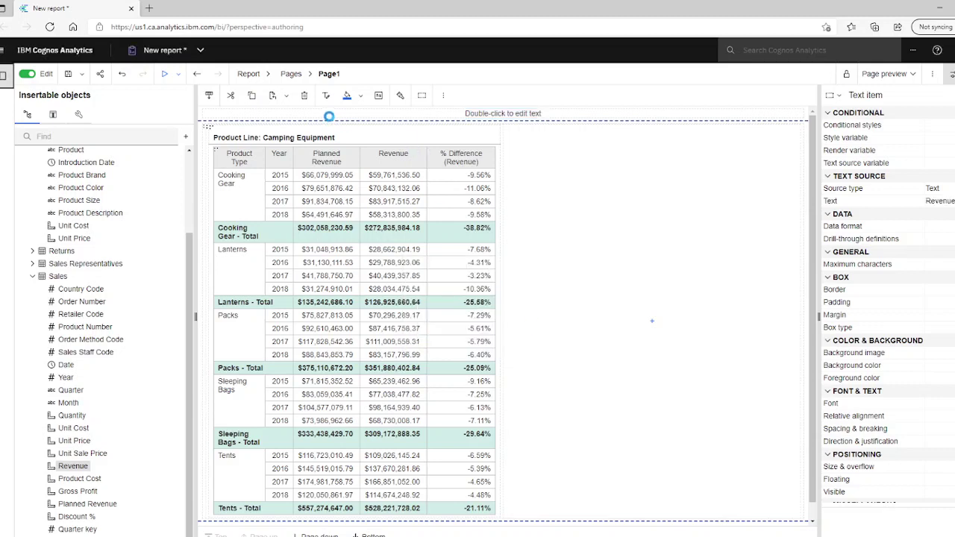
Set the title font to Arial Black, size 26pt, with underline and no overline
click(326, 96)
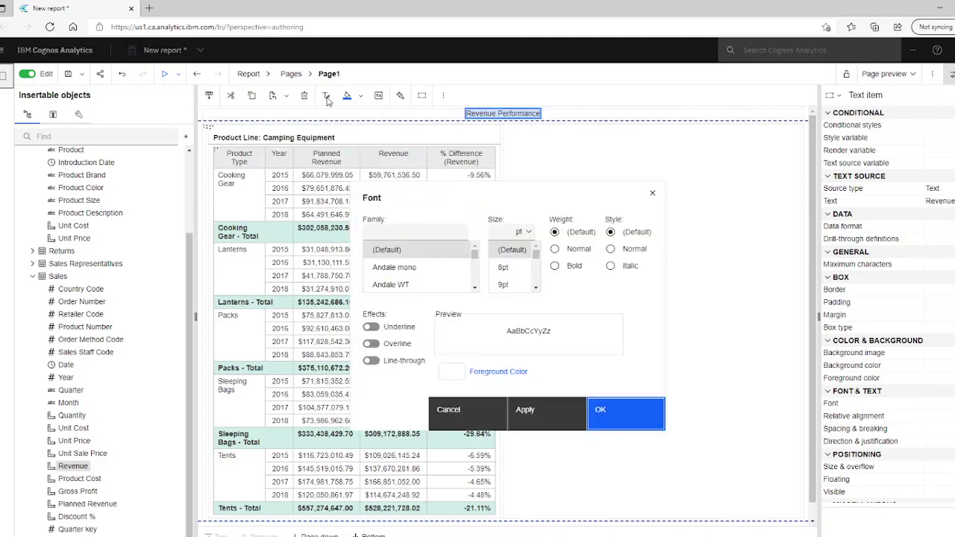
click(474, 287)
click(473, 288)
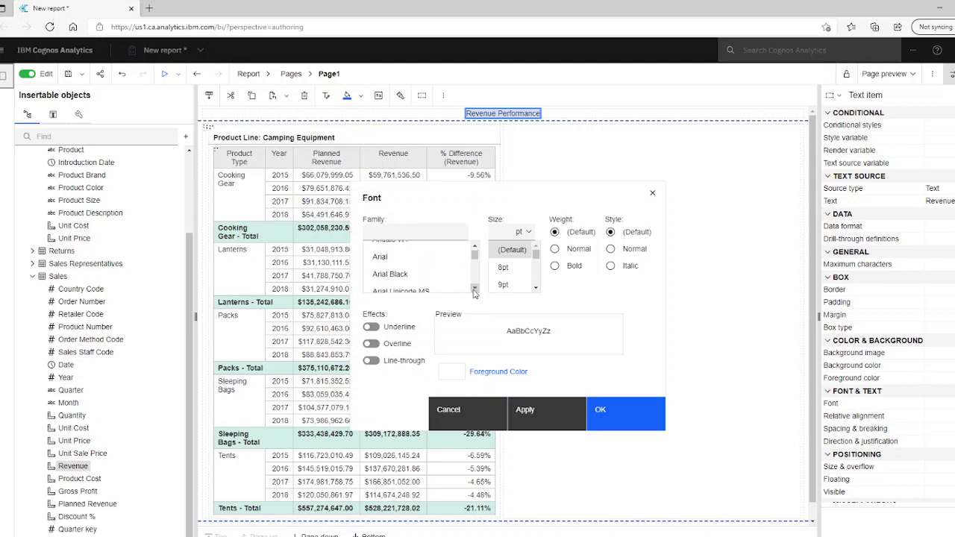
click(425, 274)
click(535, 289)
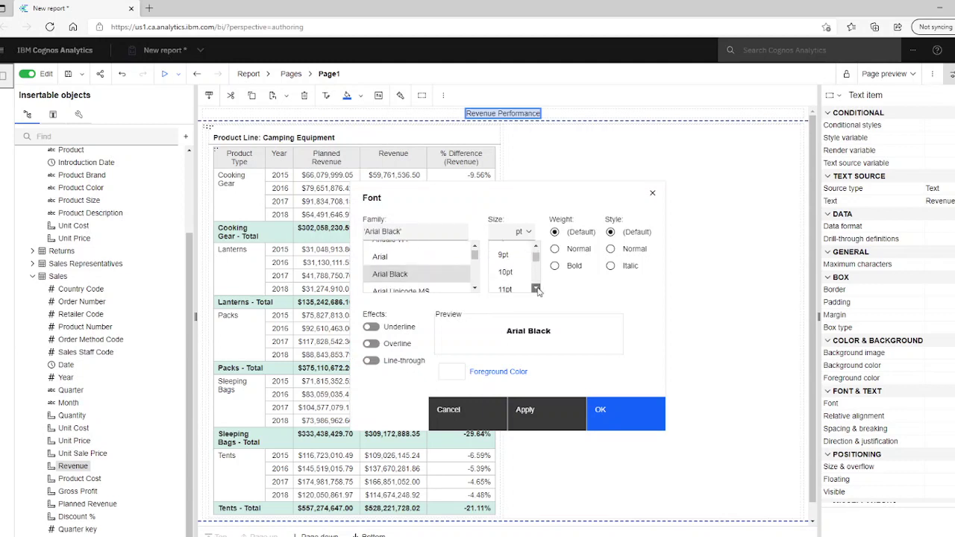
click(535, 289)
click(536, 288)
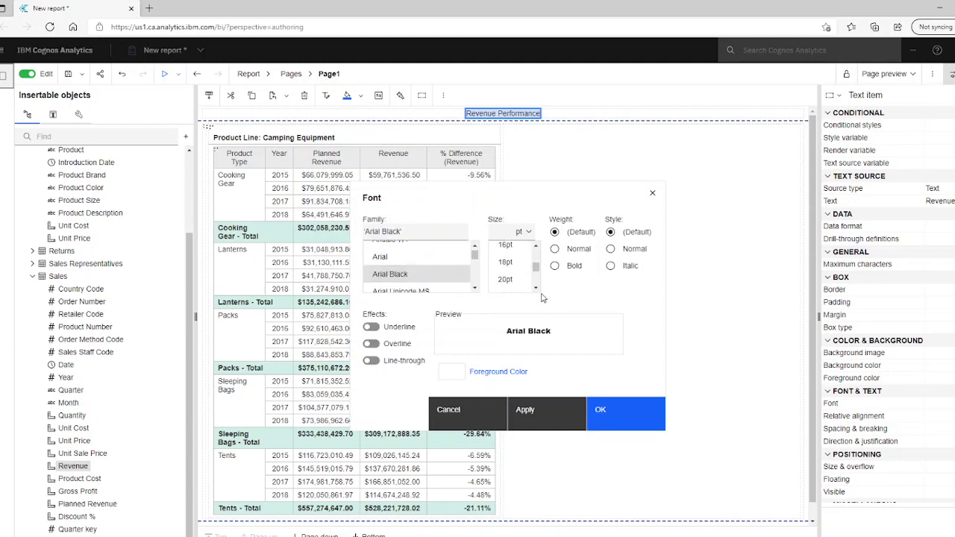
click(535, 288)
click(535, 288)
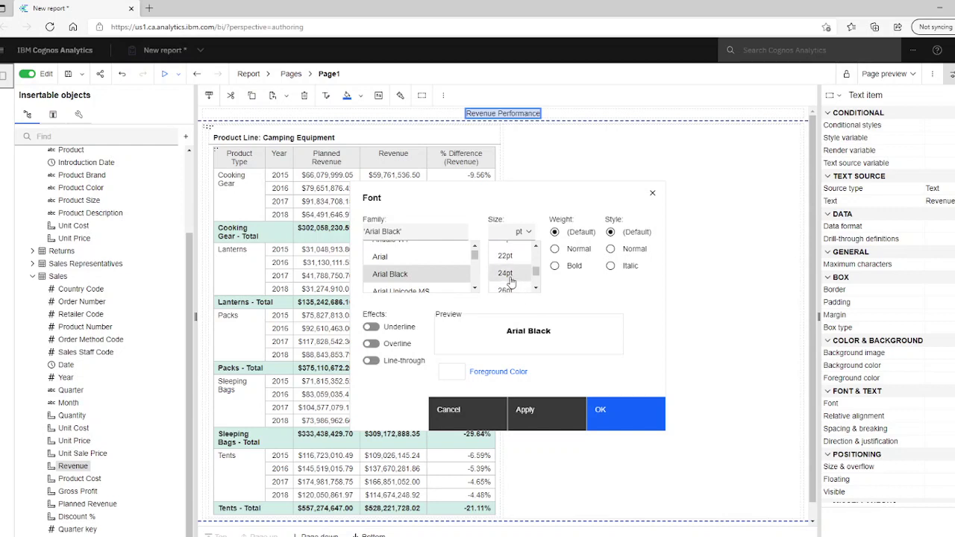
click(515, 289)
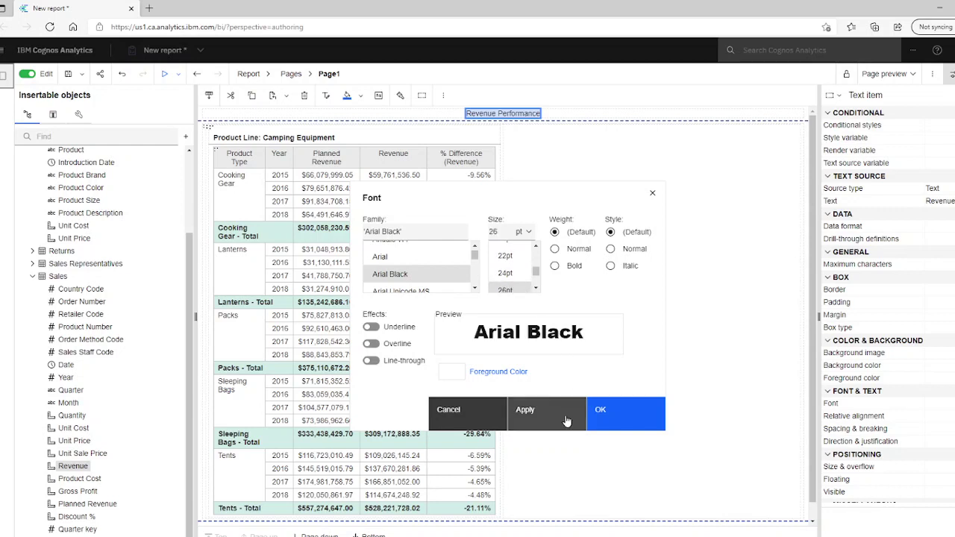
click(371, 345)
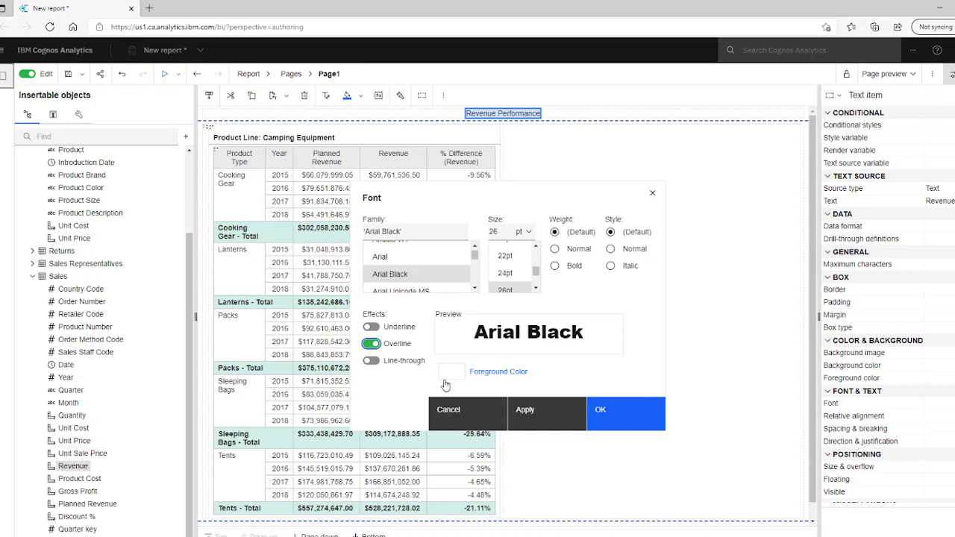
click(371, 327)
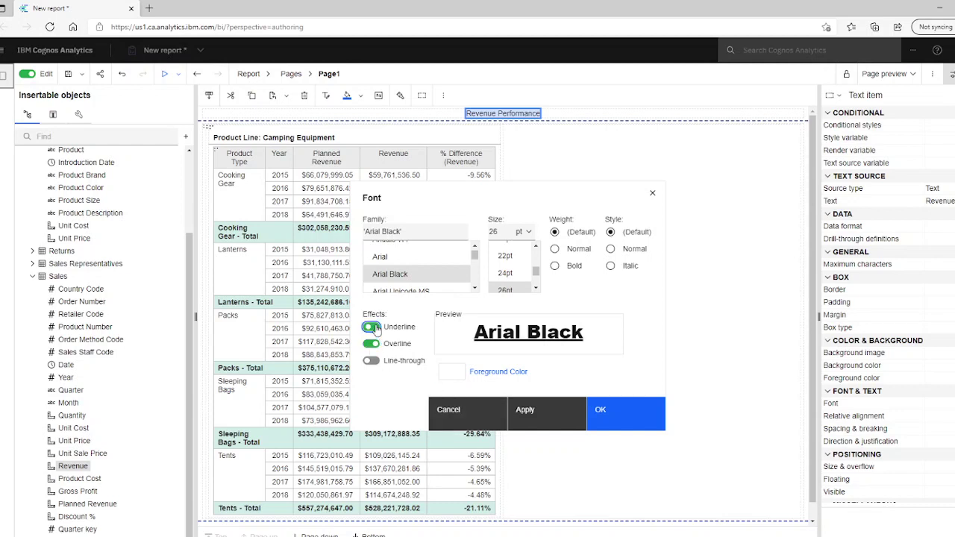
click(371, 344)
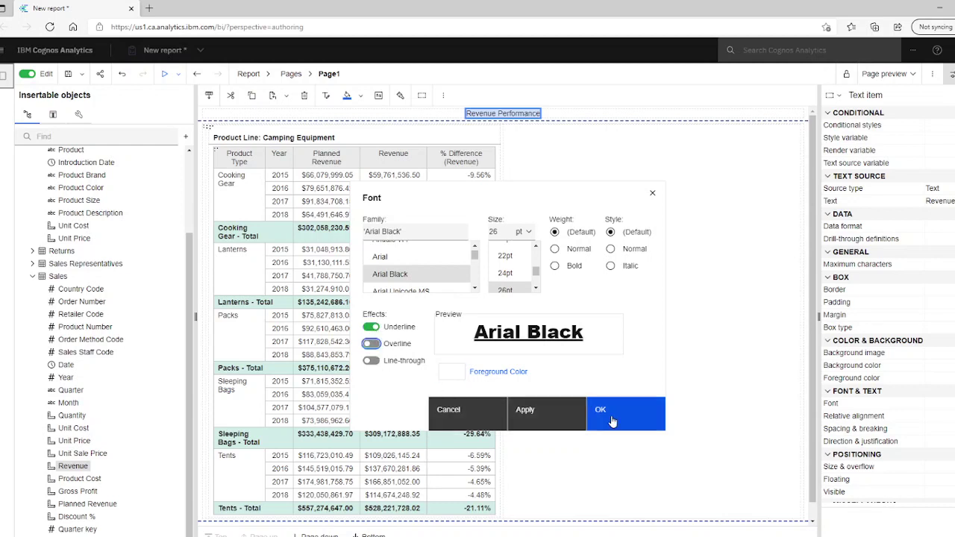
click(615, 417)
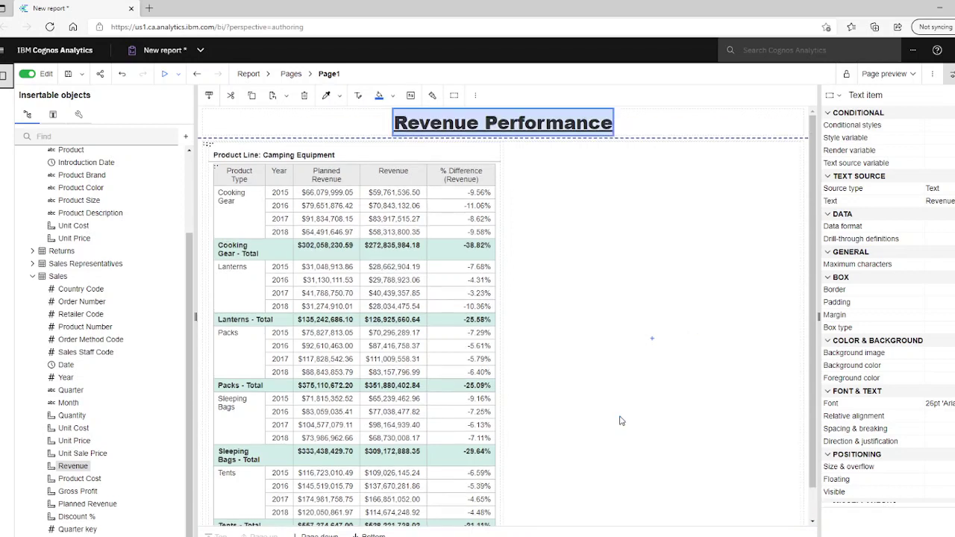
Insert a 4-column, 1-row table in the header below the title
click(80, 115)
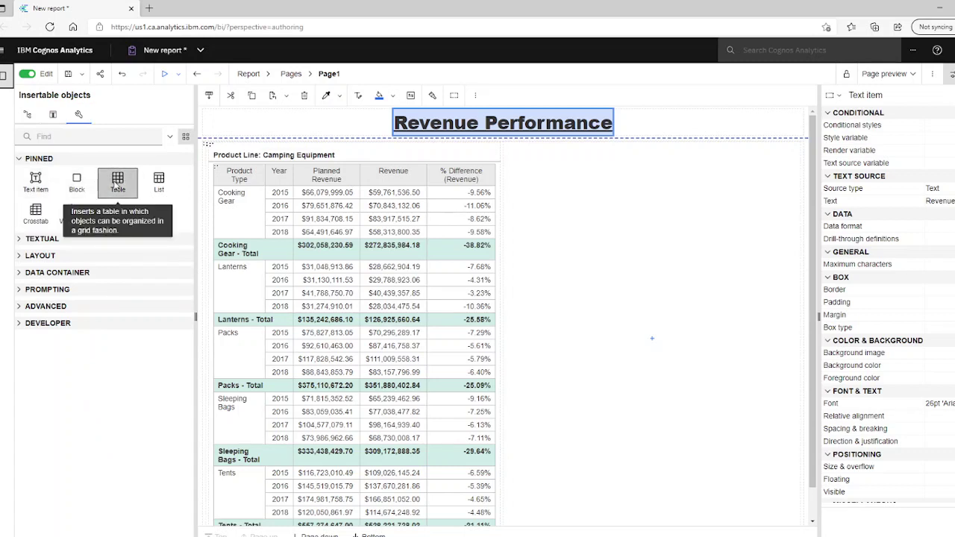
drag(117, 183, 288, 142)
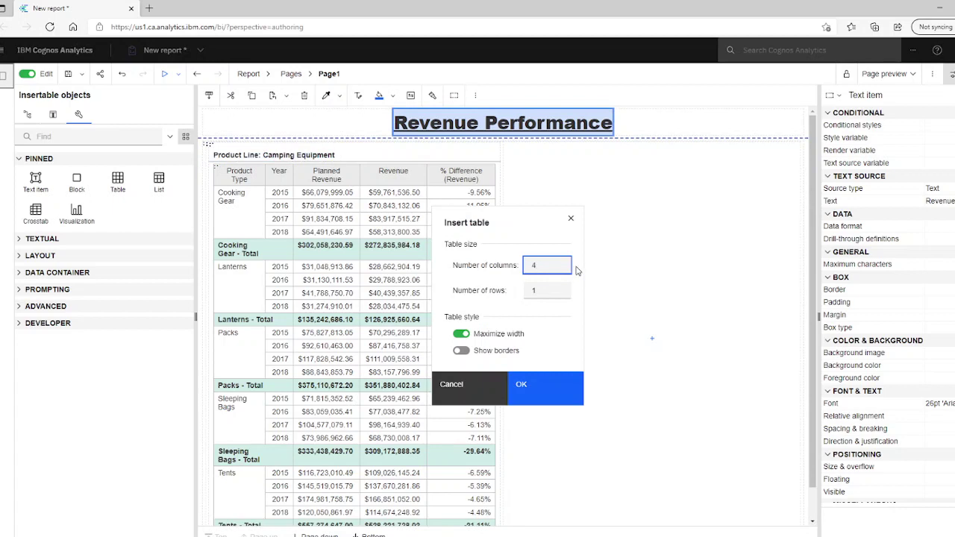
click(544, 381)
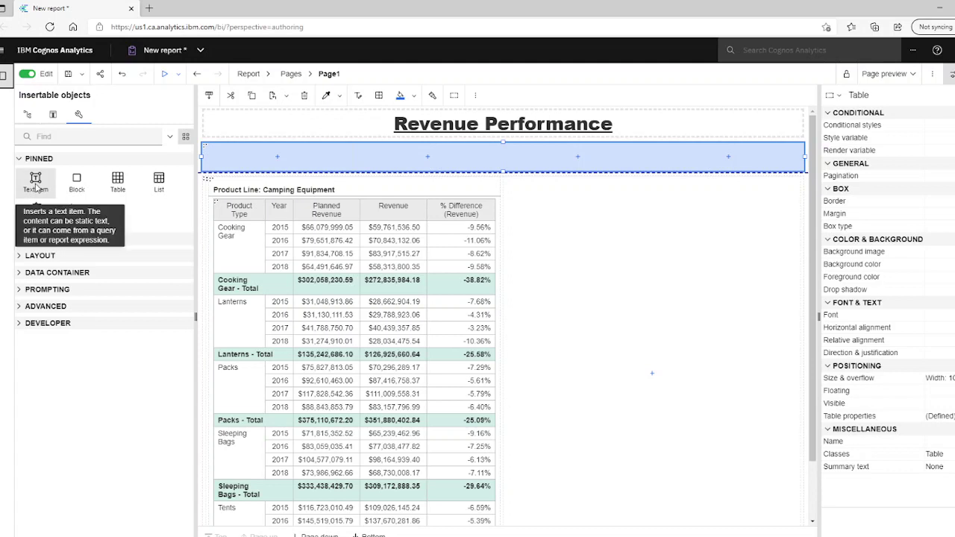
Add text labels 'Product Line' and 'Product Type' in the table's first and third cells
drag(34, 180, 215, 159)
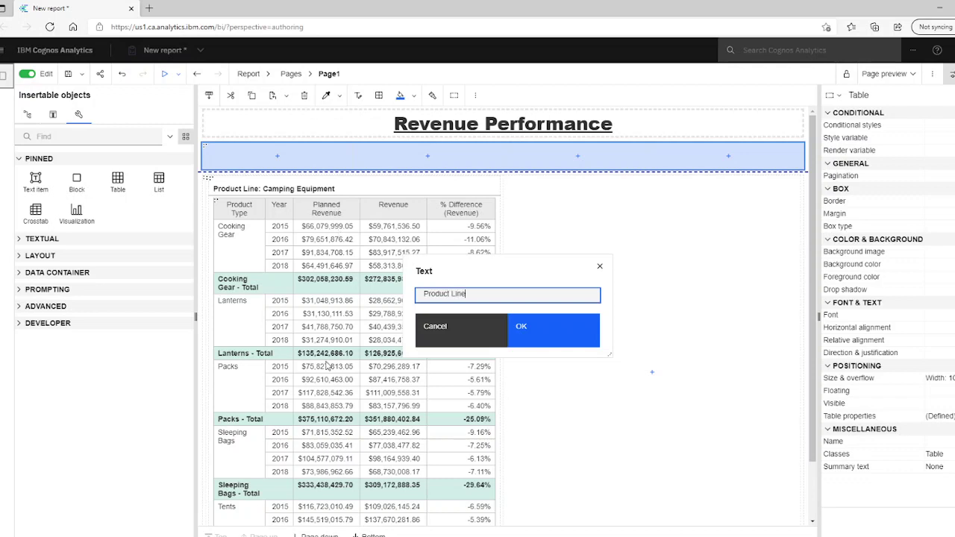
click(528, 337)
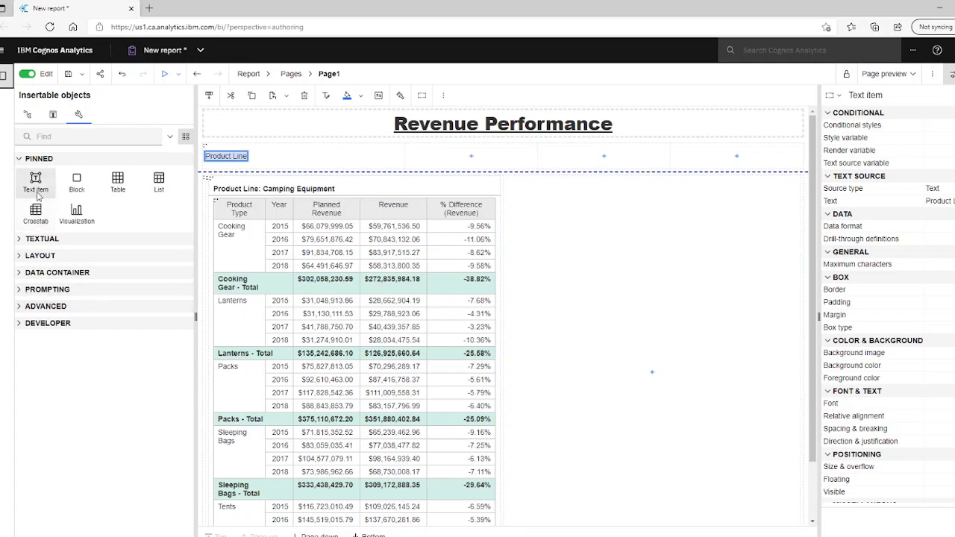
drag(36, 193, 573, 152)
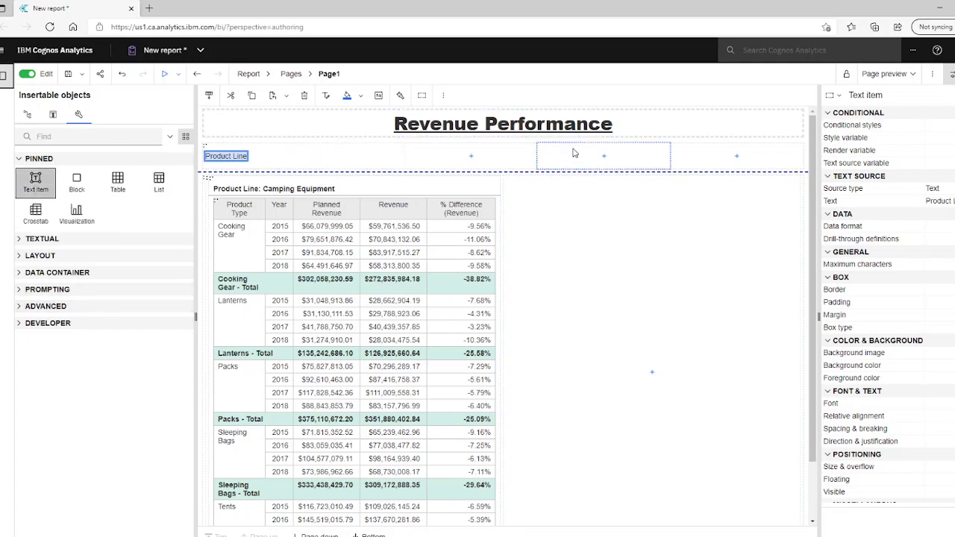
drag(574, 153, 573, 153)
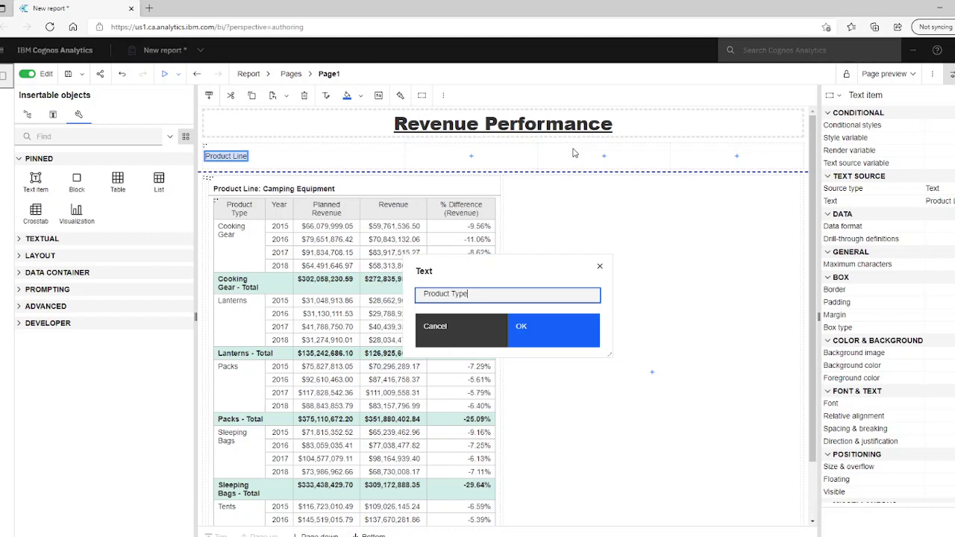
click(556, 332)
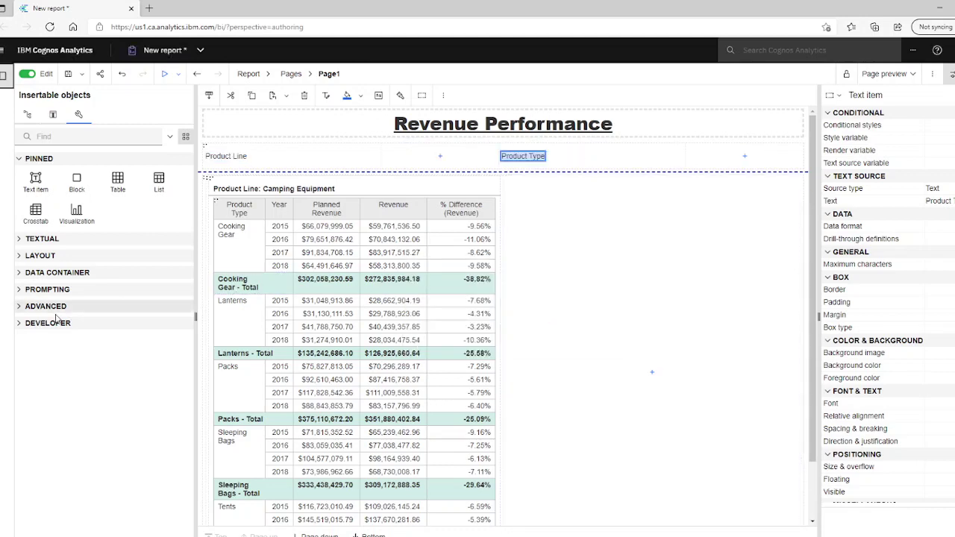
Place a value prompt beside the Product Line label and enter its parameter name
click(20, 291)
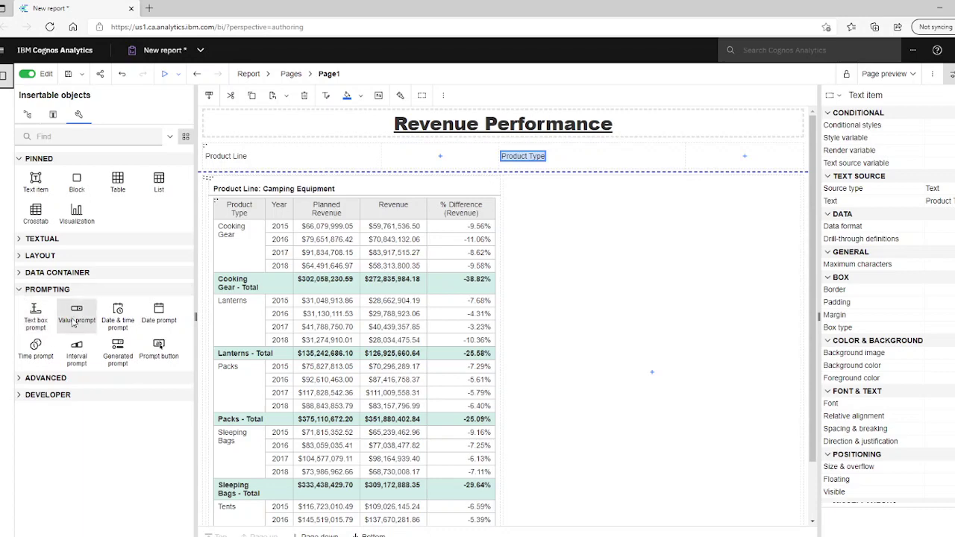
drag(79, 312, 390, 158)
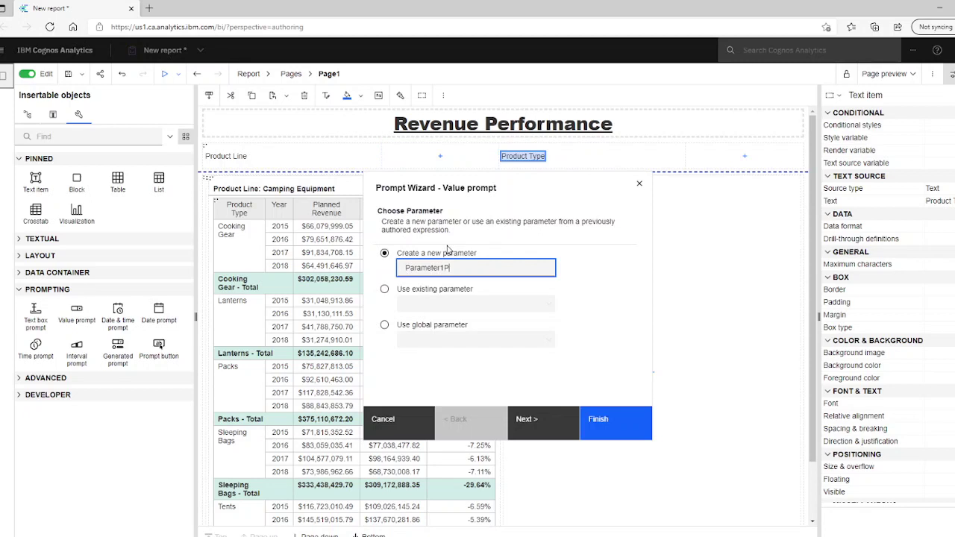
key(ctrl+a)
text(Par)
click(537, 424)
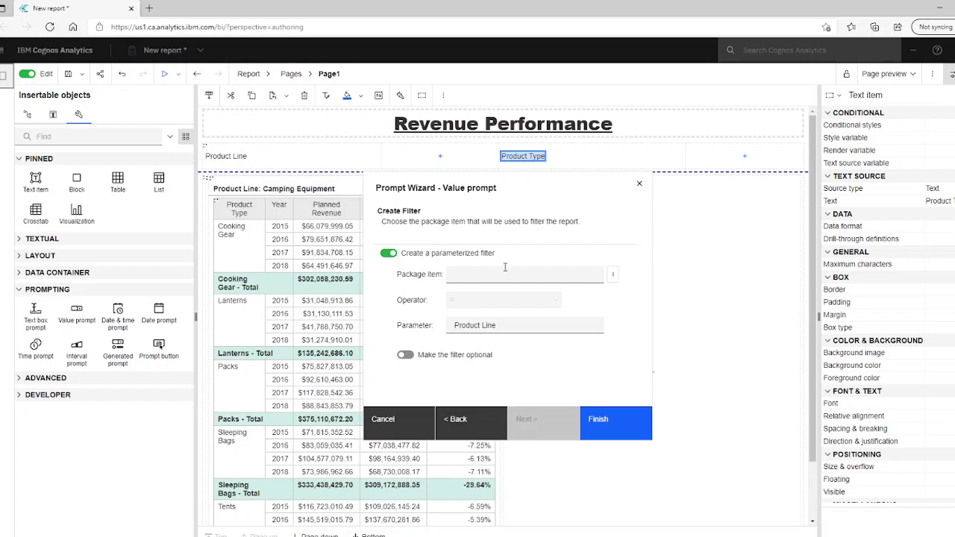
Filter the prompt on Products > Product Line and make the filter optional
click(613, 273)
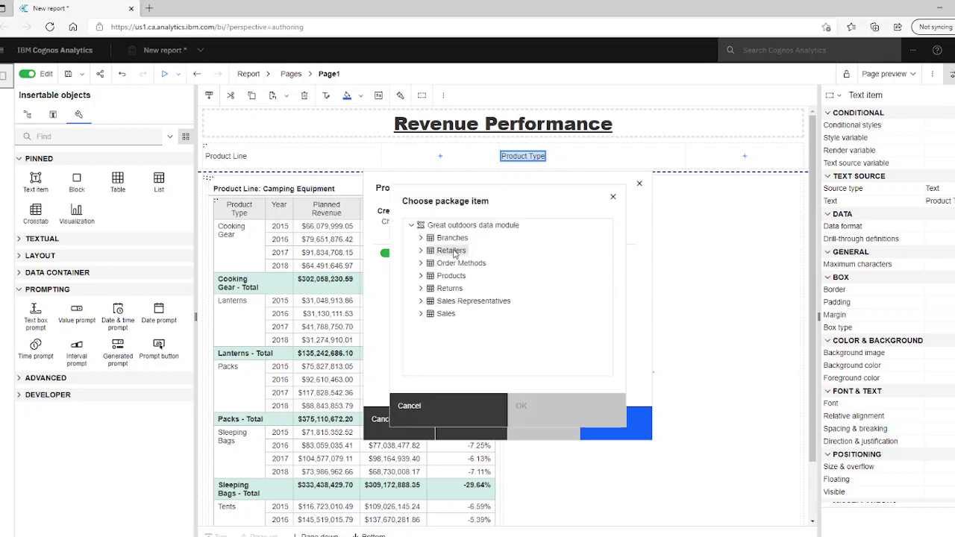
click(421, 276)
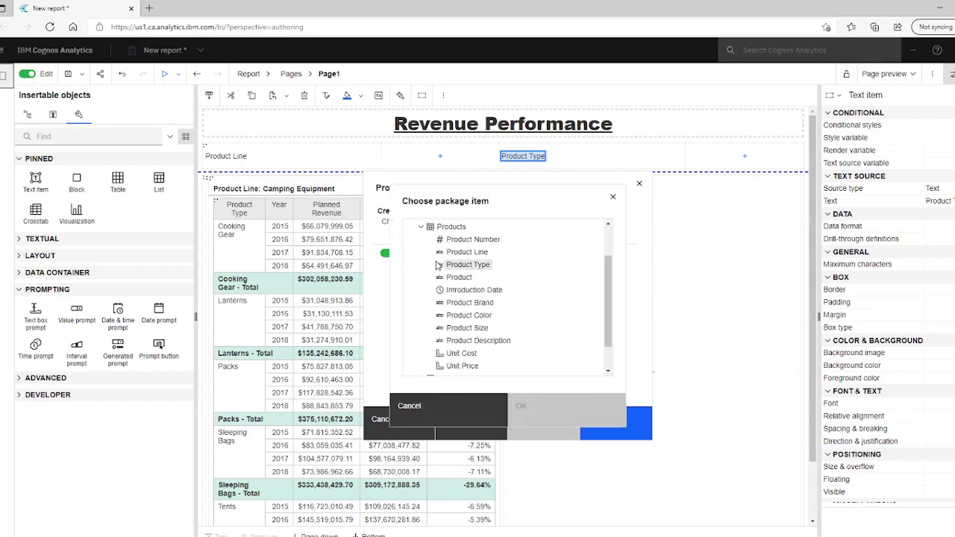
click(448, 254)
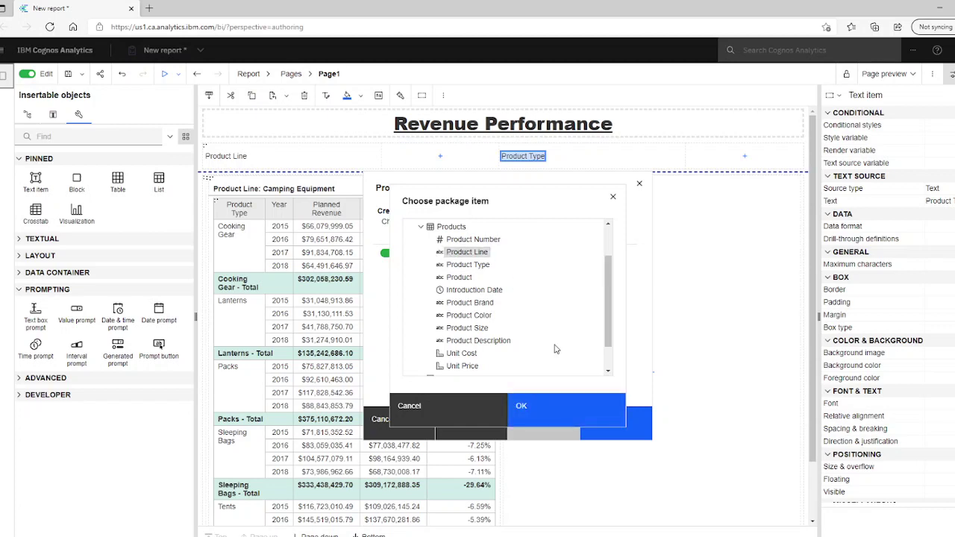
click(535, 415)
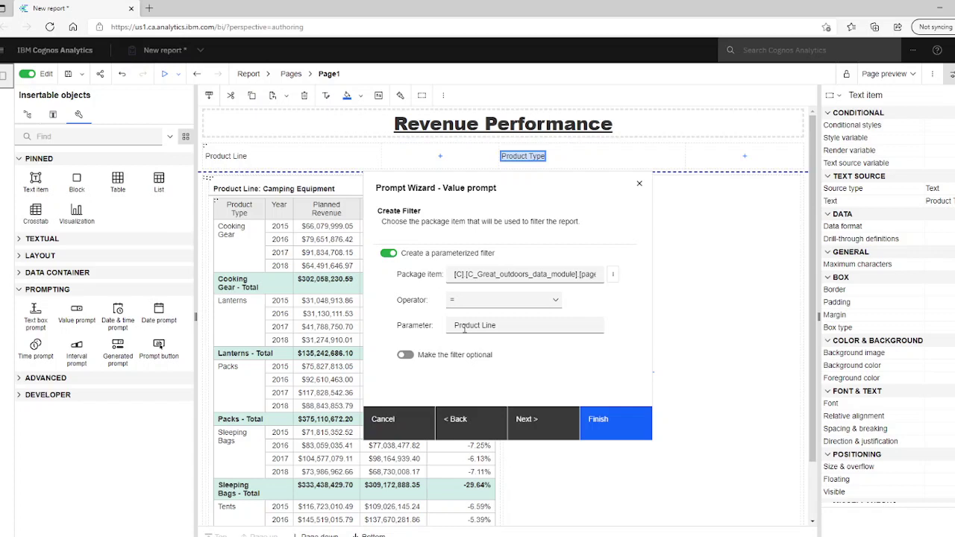
click(415, 360)
Name the prompt's query 'Product Line Prompt', finish the wizard and enable auto-submit
click(550, 421)
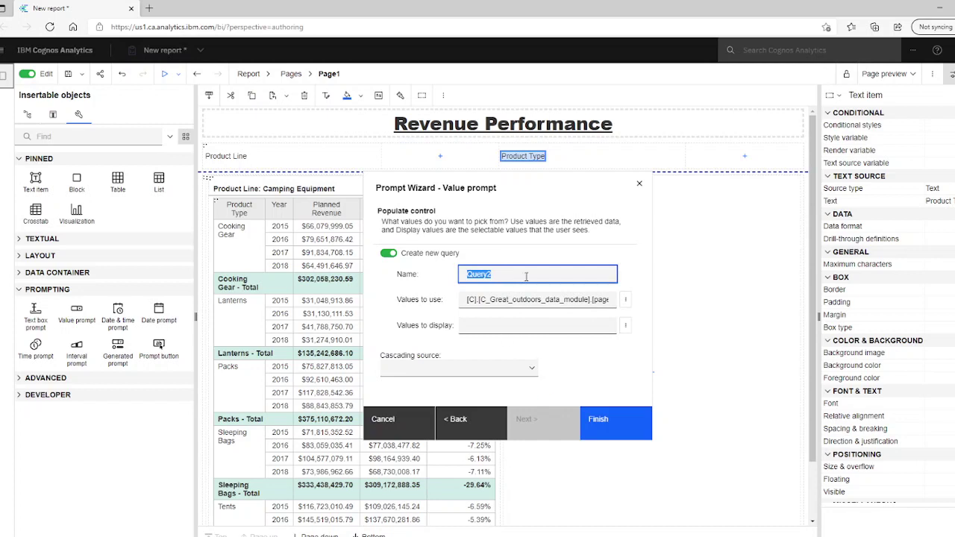
key(BackSpace)
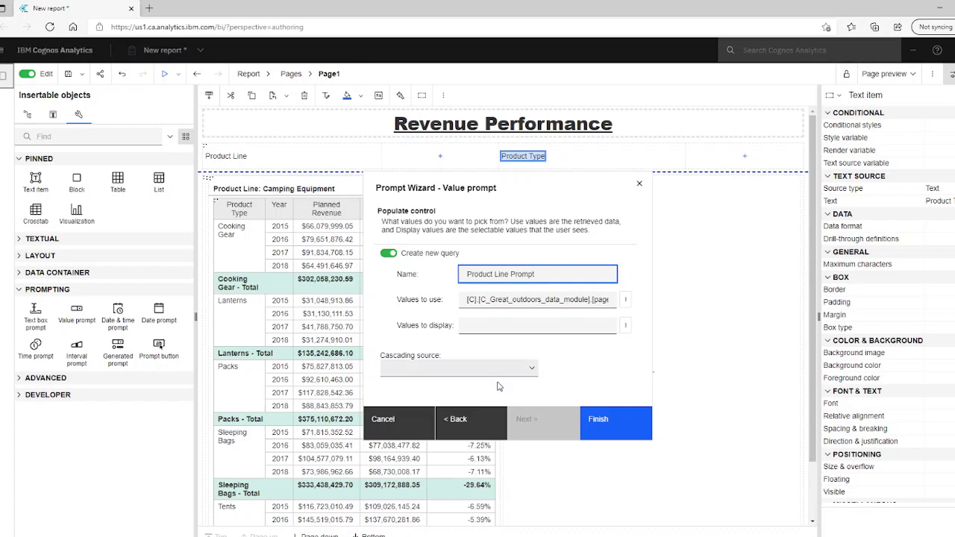
click(599, 432)
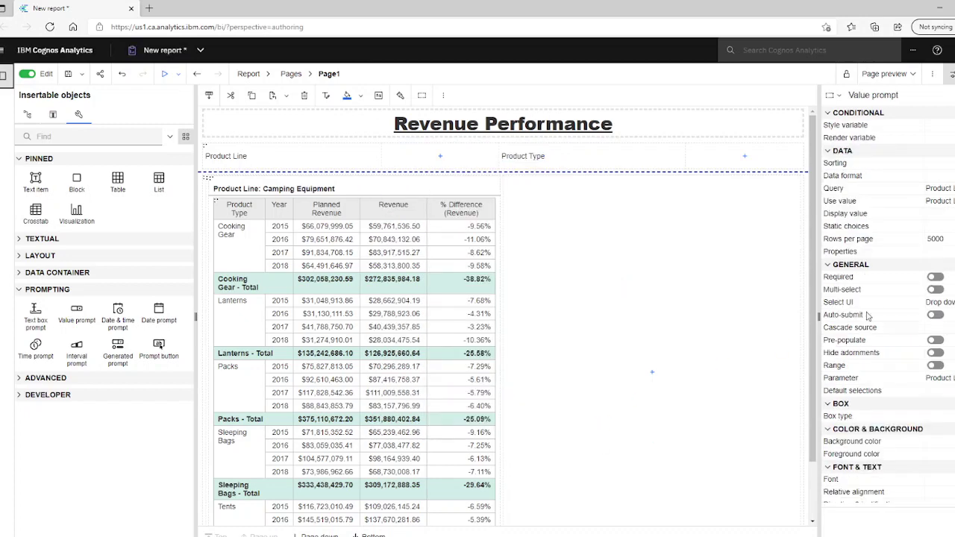
click(934, 314)
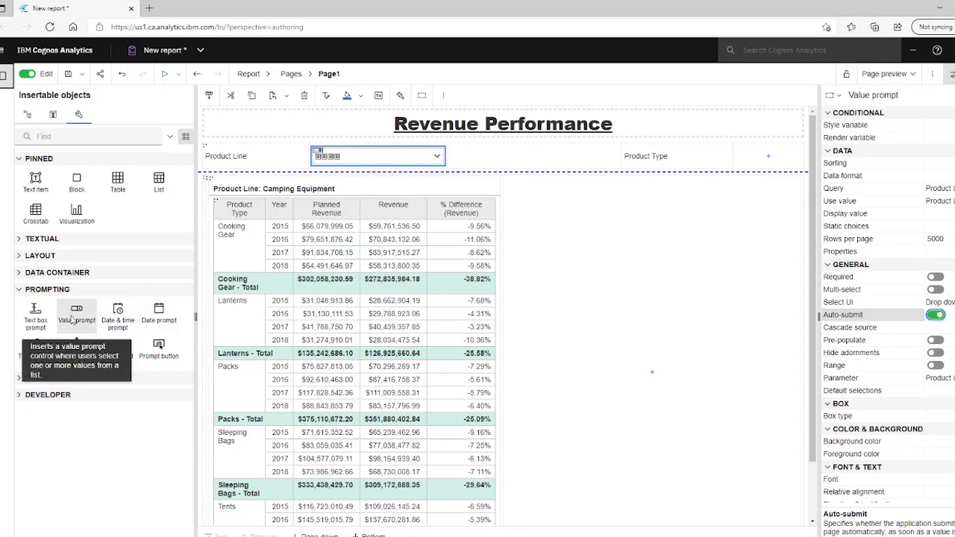
Place a second value prompt beside Product Type with parameter name 'Product Type'
drag(97, 300, 744, 156)
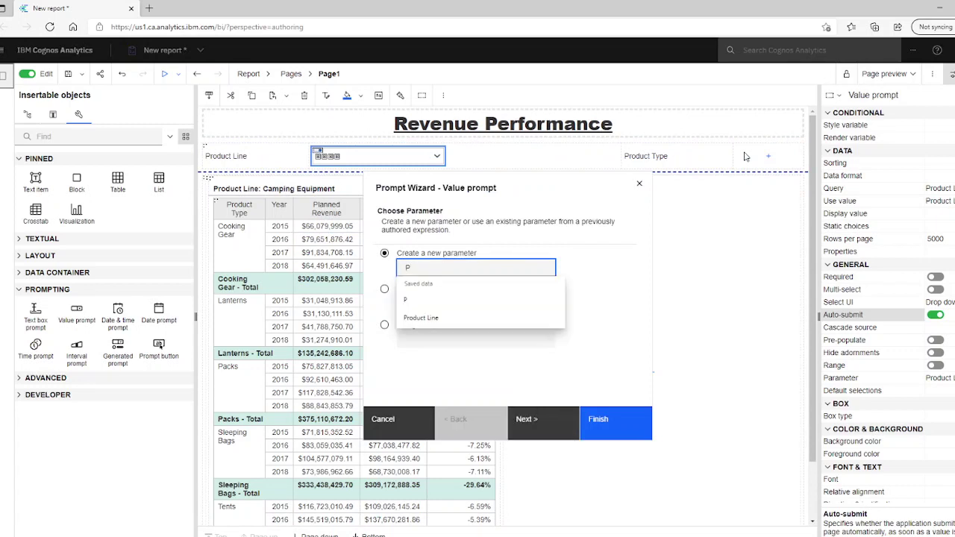
text(PR)
key(BackSpace)
text(roduc)
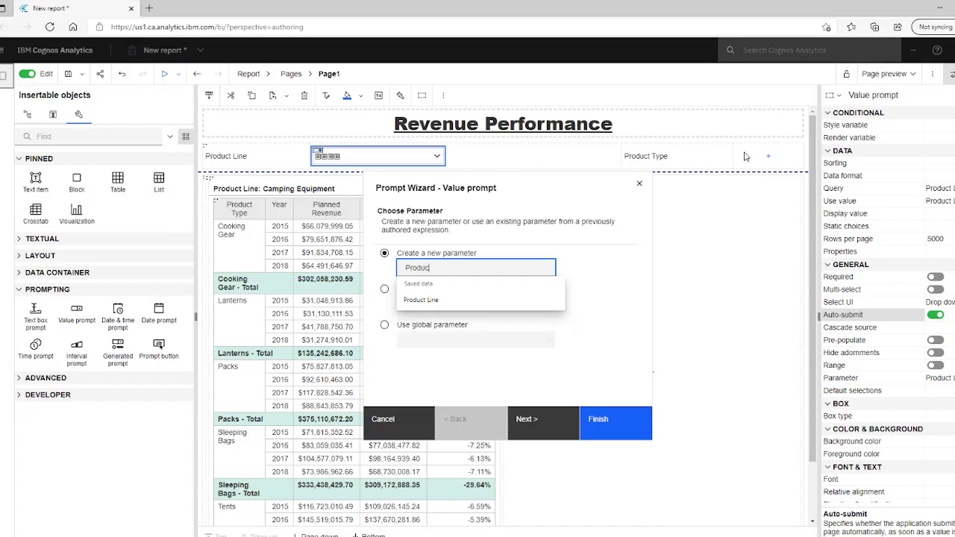
text(t Type)
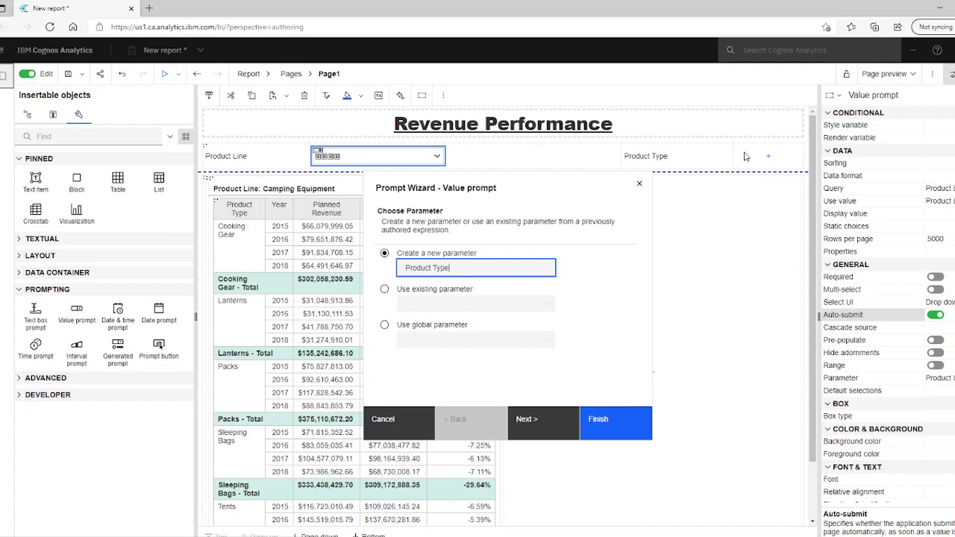
click(545, 421)
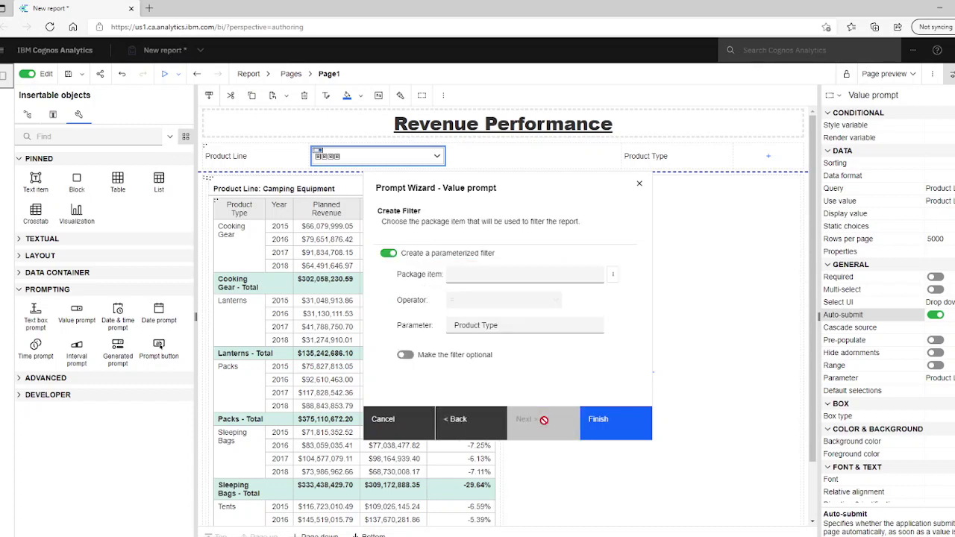
Filter Query1 on Products > Product Type as an optional filter
click(615, 276)
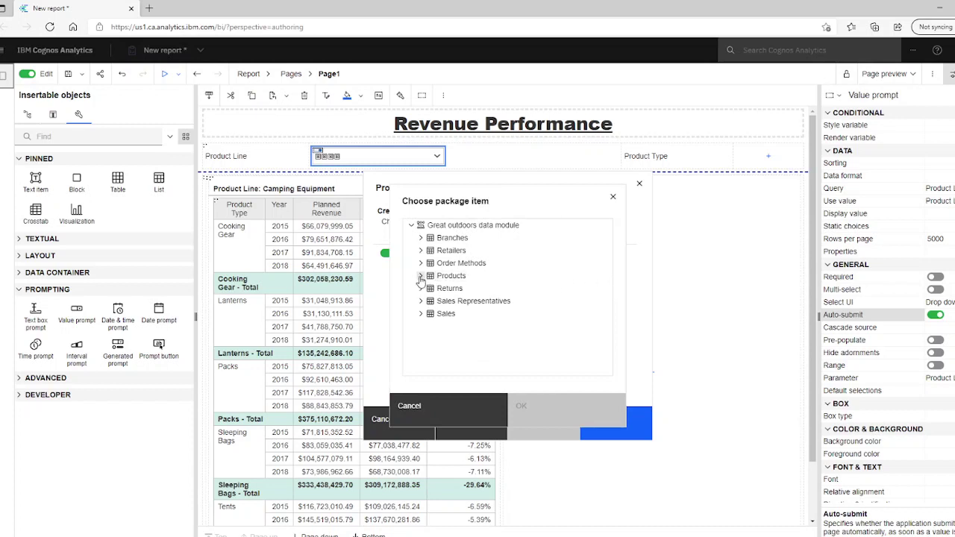
click(420, 276)
click(458, 266)
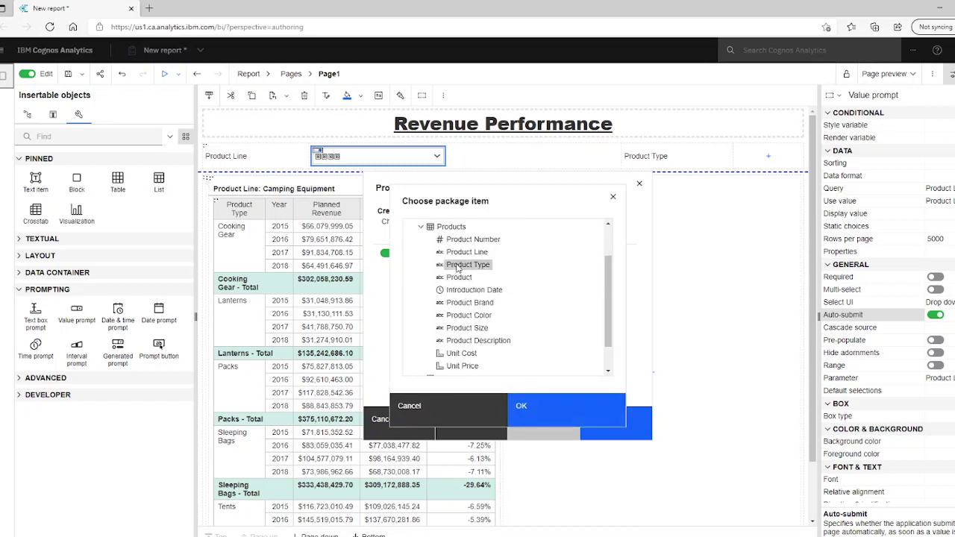
click(522, 409)
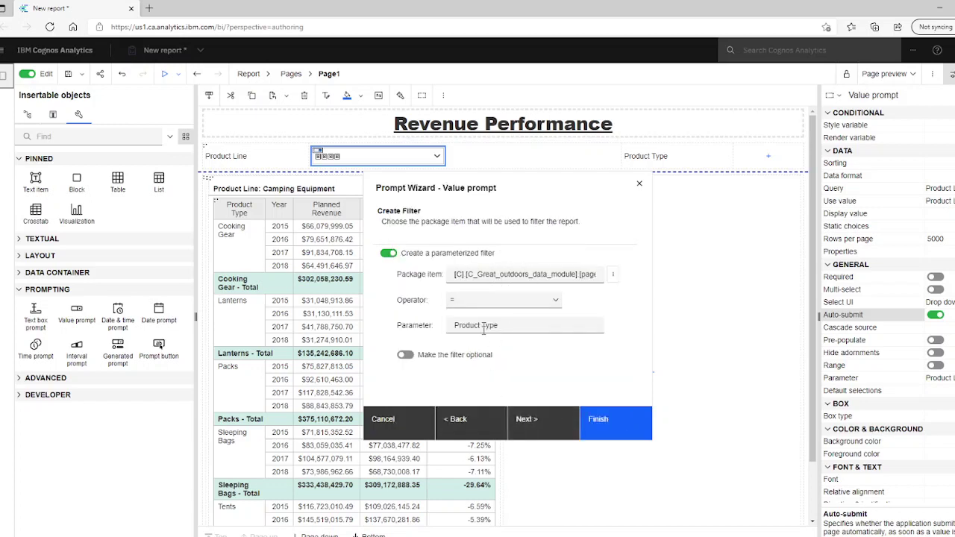
click(405, 355)
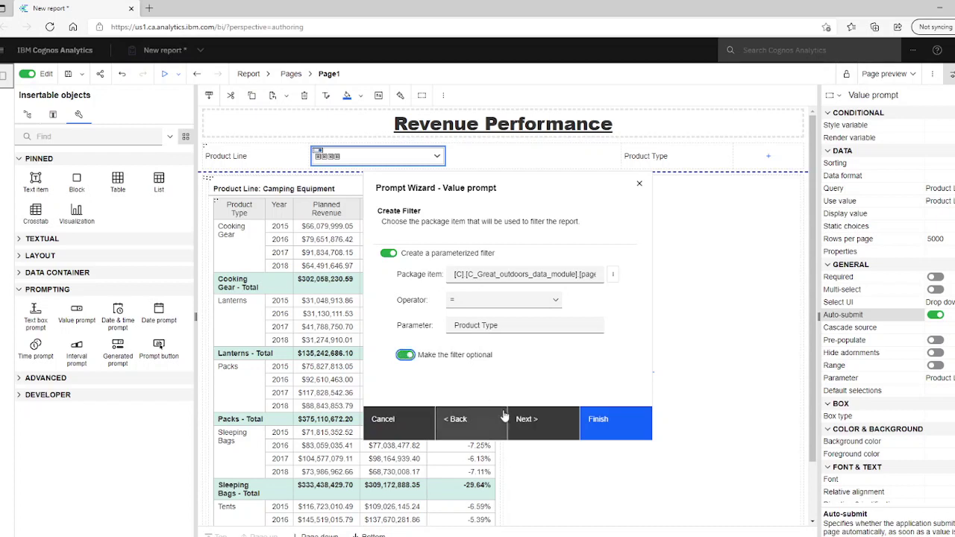
click(526, 418)
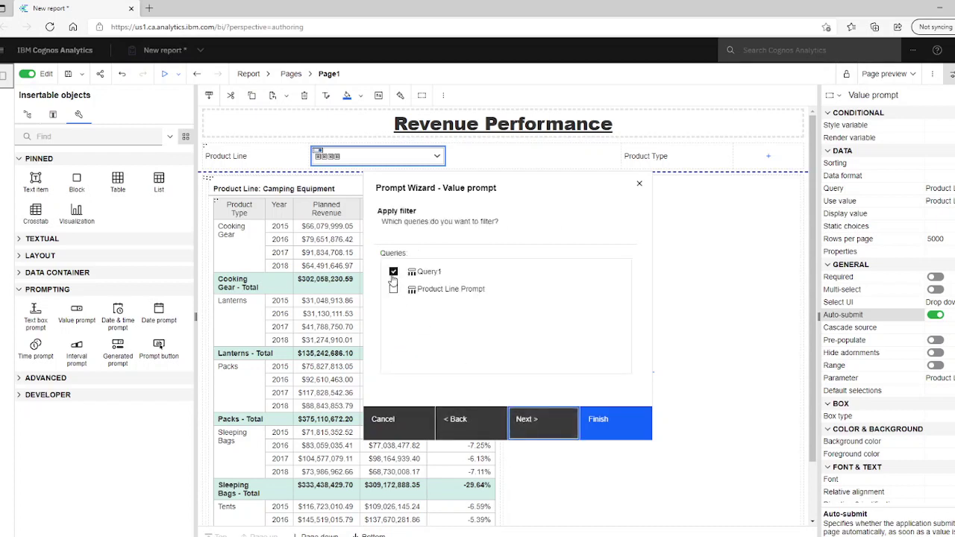
click(526, 420)
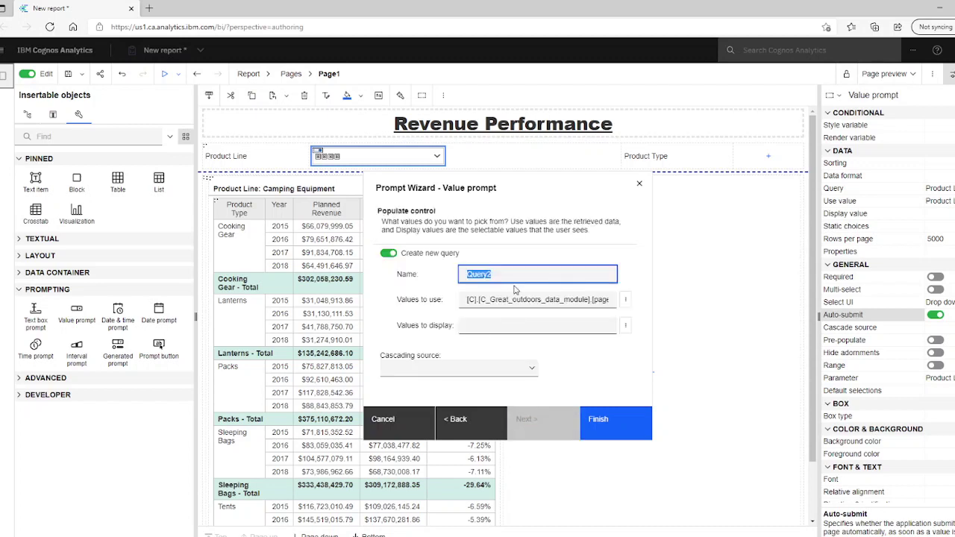
Name the query 'Product Type Prompt', finish, set the prompt's query to Query1 with auto-submit on
key(BackSpace)
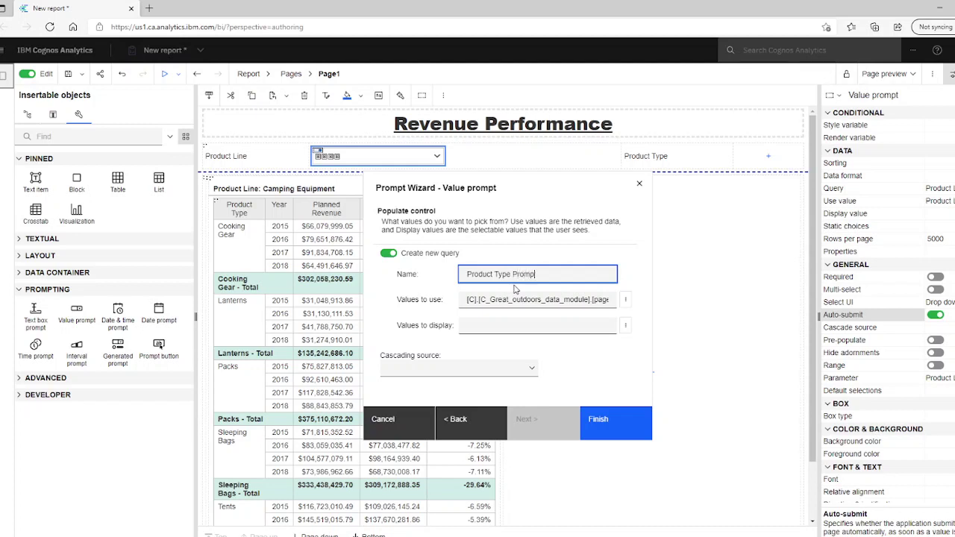
click(619, 421)
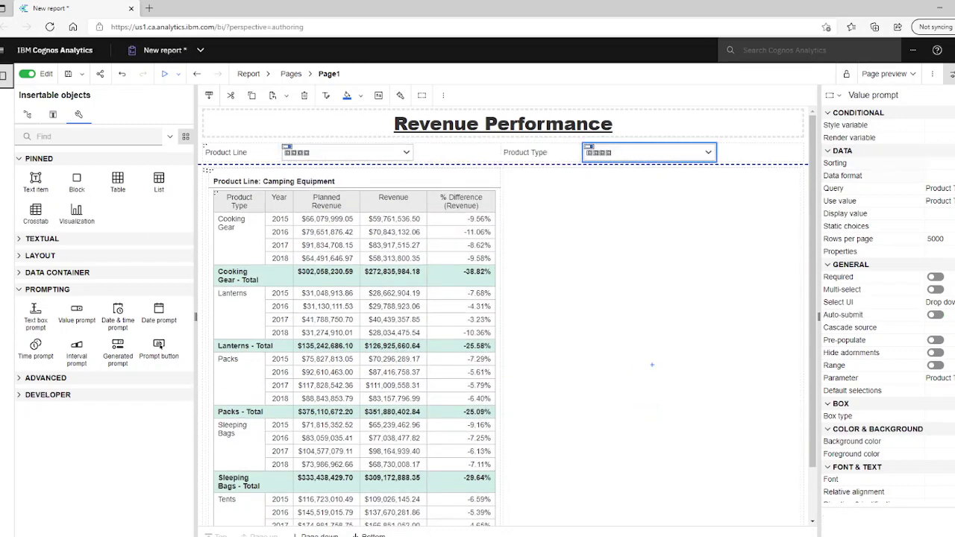
click(833, 188)
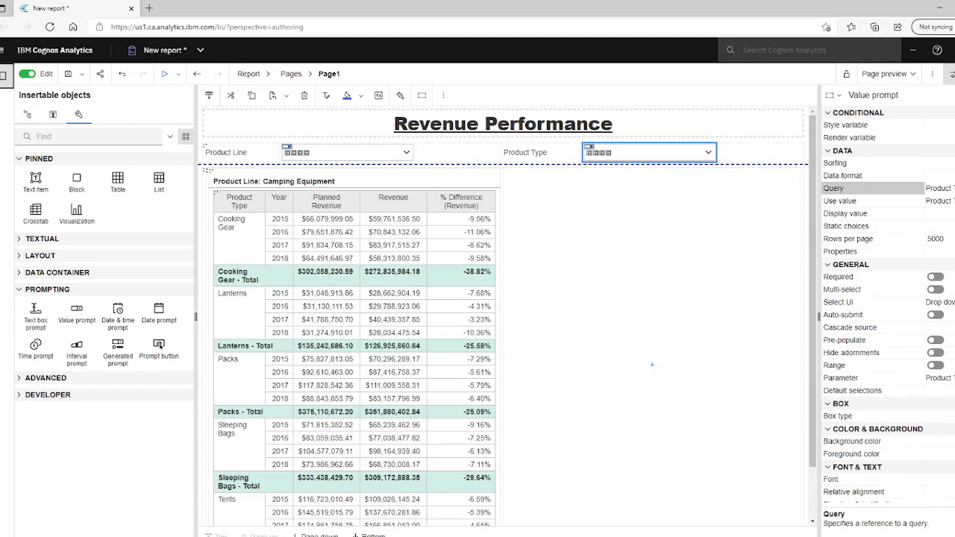
click(938, 188)
click(932, 222)
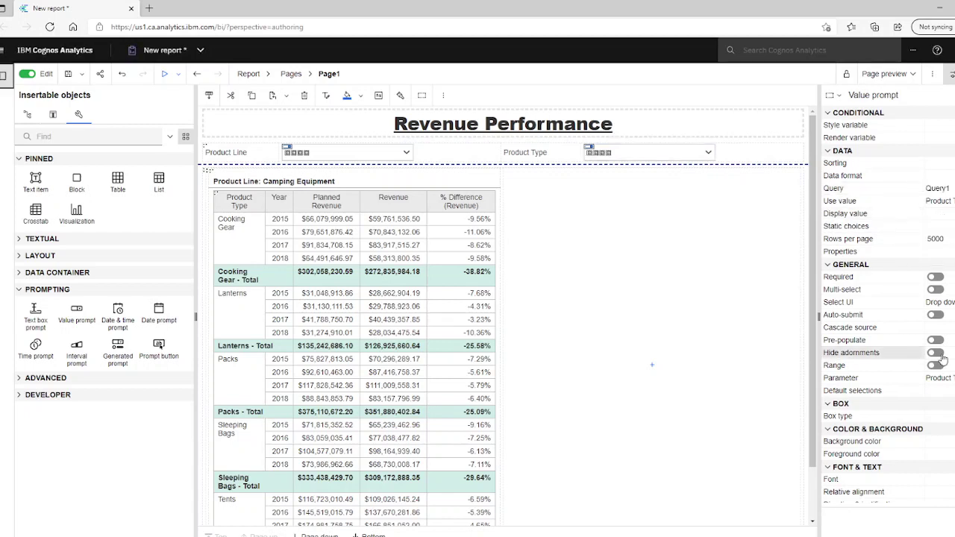
click(936, 317)
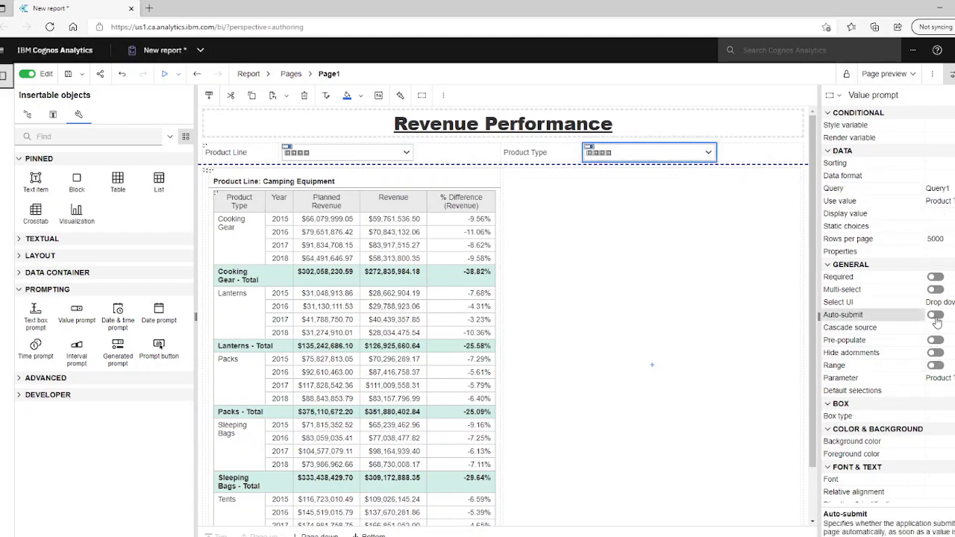
click(935, 317)
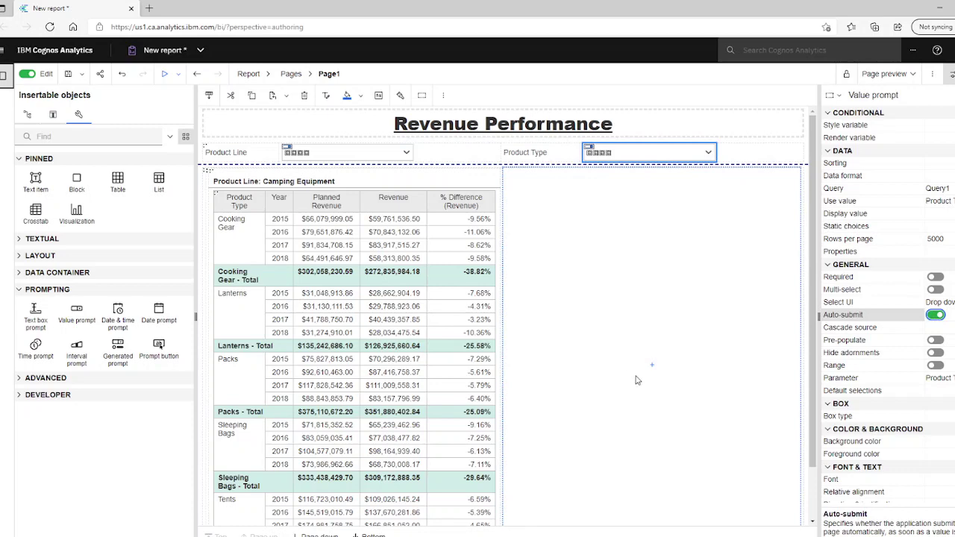
Insert an empty Target column chart to the right of the revenue list
click(651, 364)
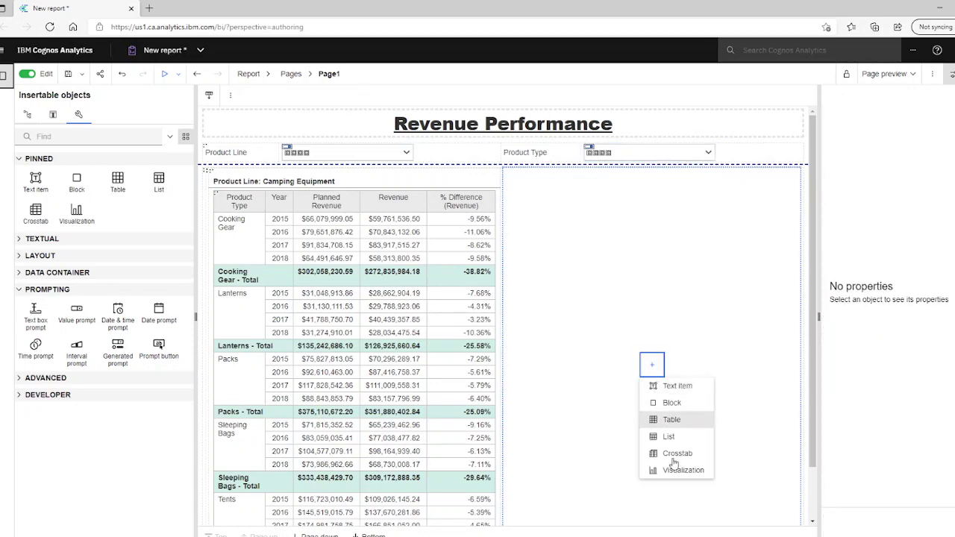
click(679, 470)
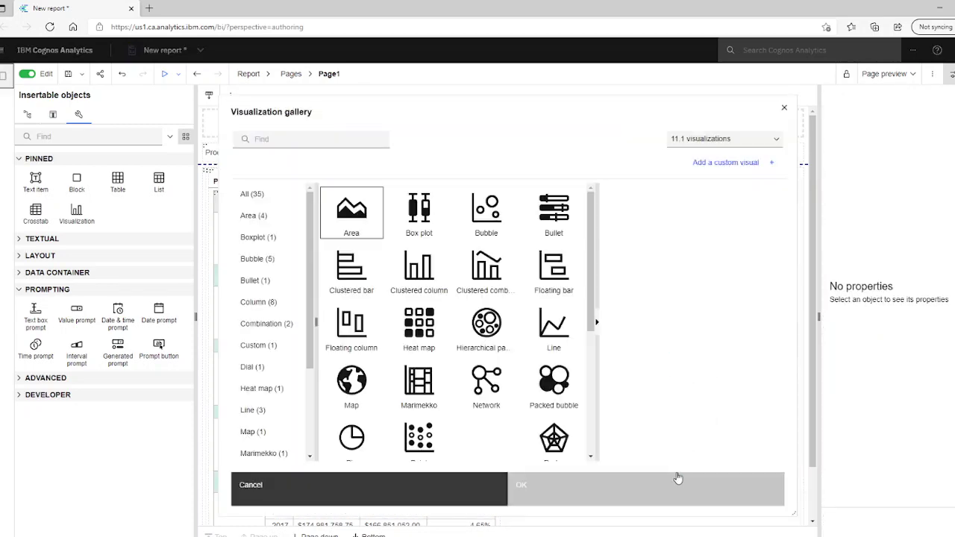
click(248, 302)
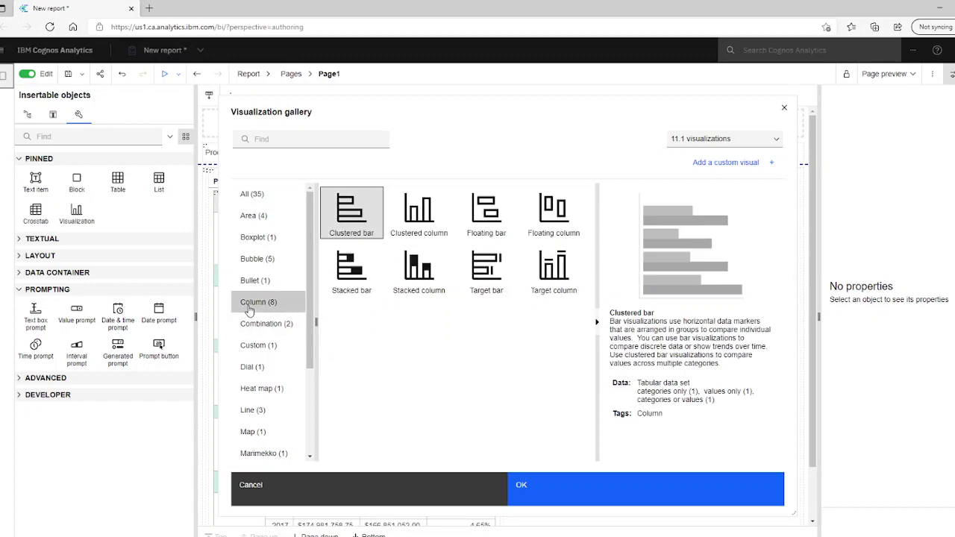
click(553, 272)
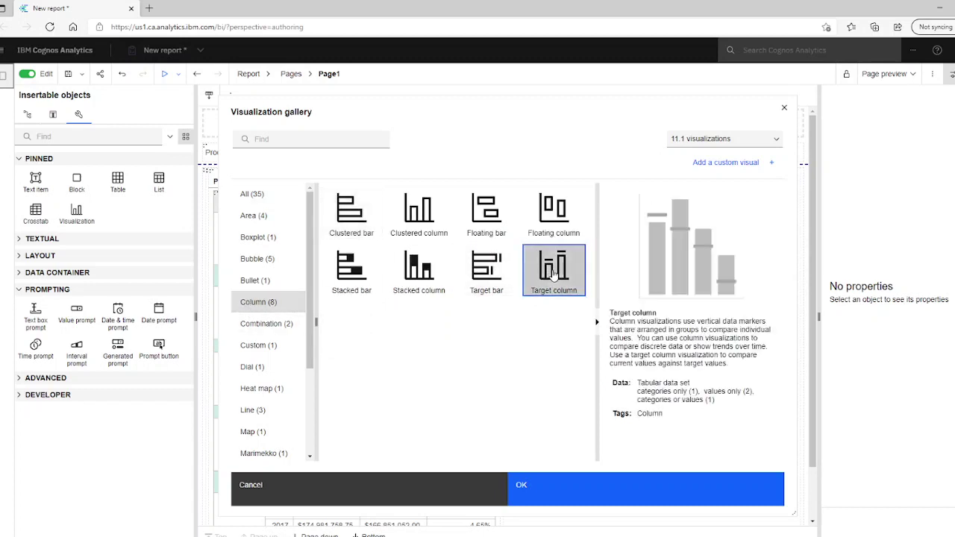
click(548, 489)
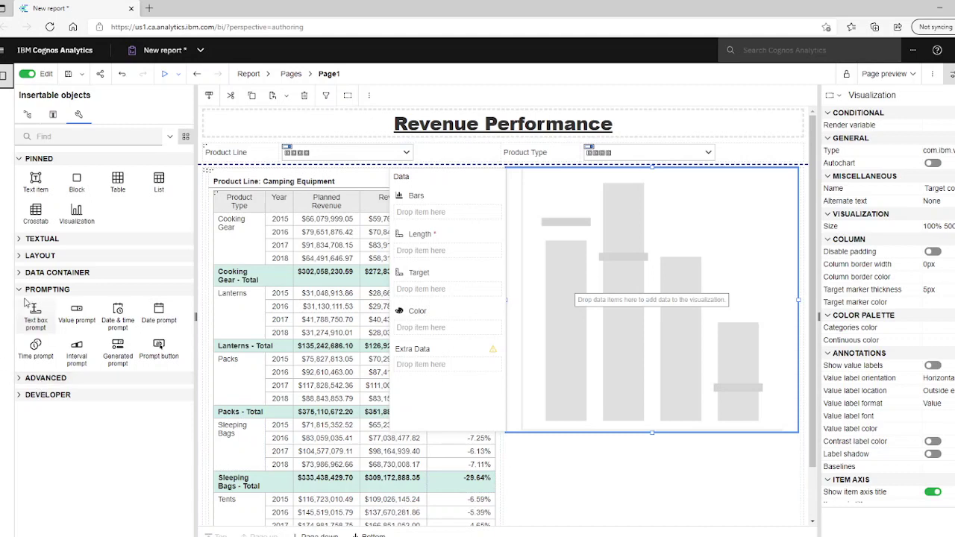
Assign Planned Revenue to Target, Revenue to Length, Product Type to Bars and Year to Color
click(53, 114)
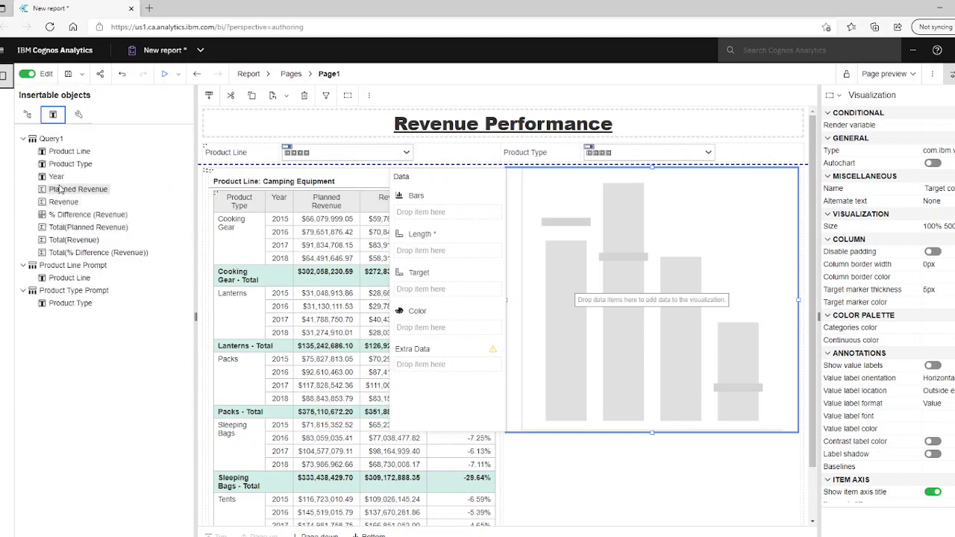
drag(59, 189, 418, 291)
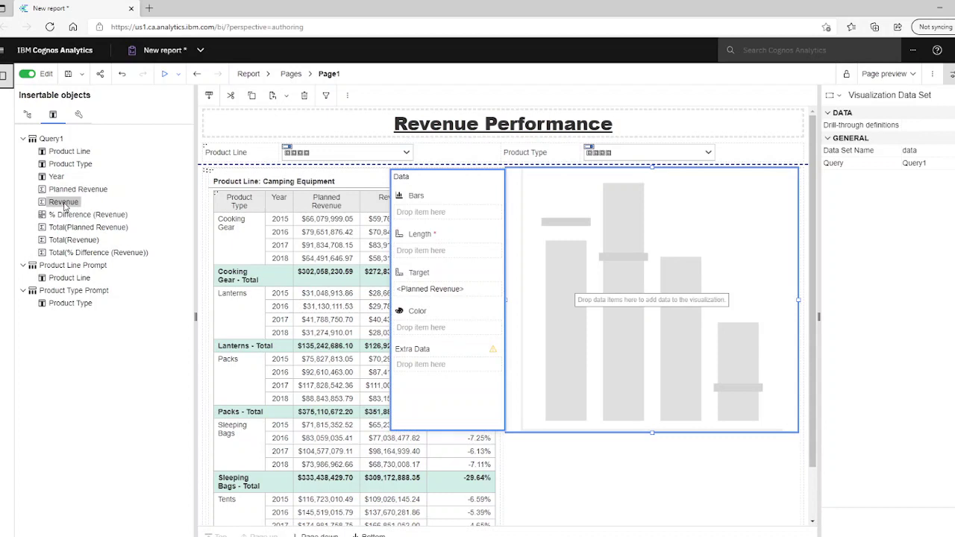
drag(65, 206, 414, 252)
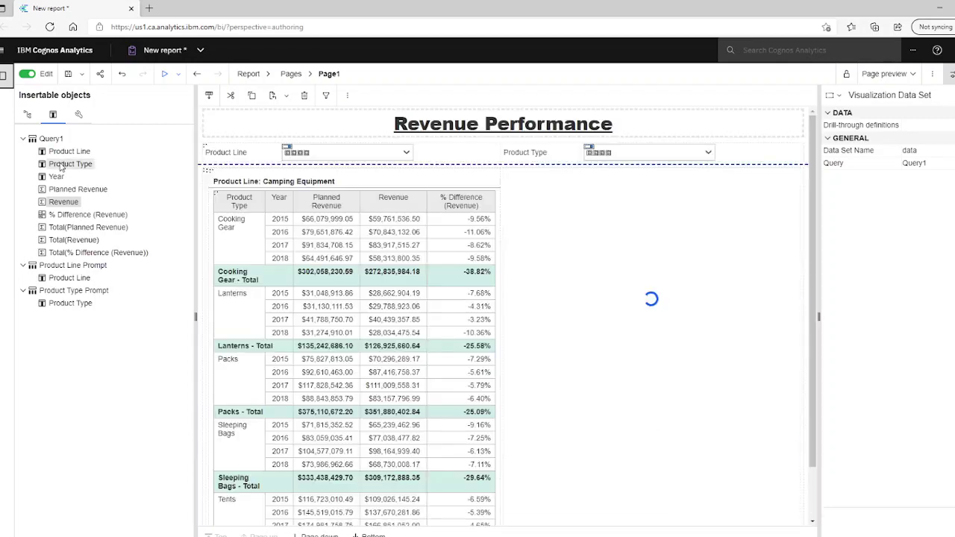
drag(59, 168, 440, 212)
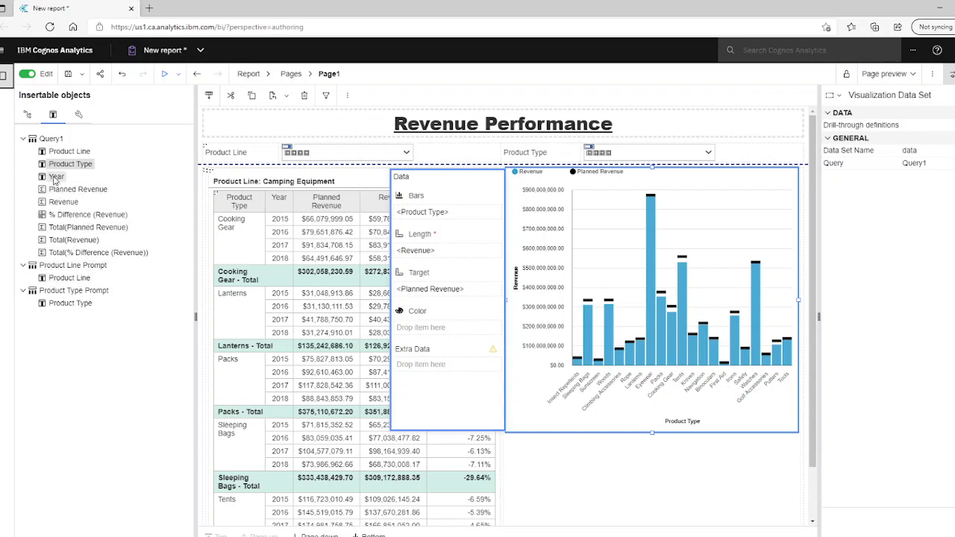
drag(56, 177, 427, 326)
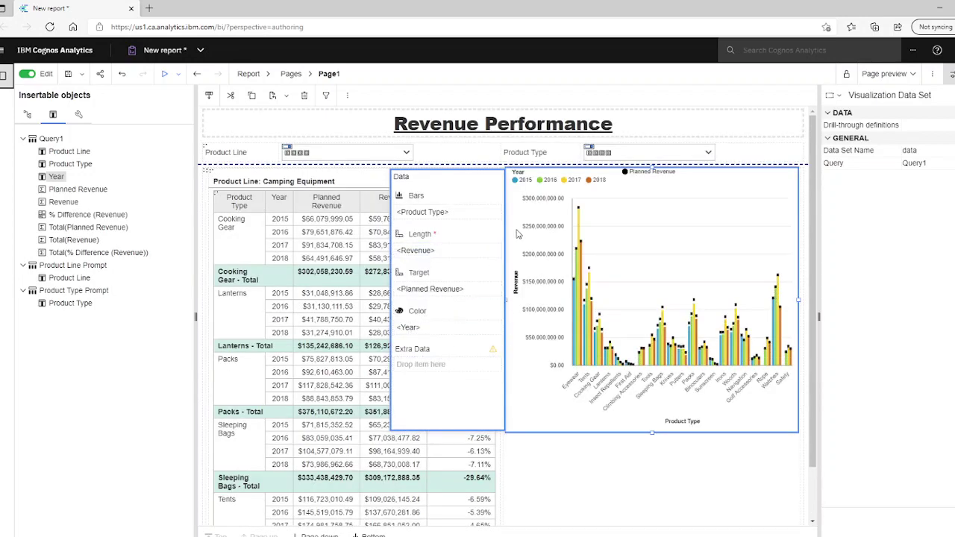
Set the <Year> colour grouping's sort order to Ascending
click(418, 327)
click(924, 154)
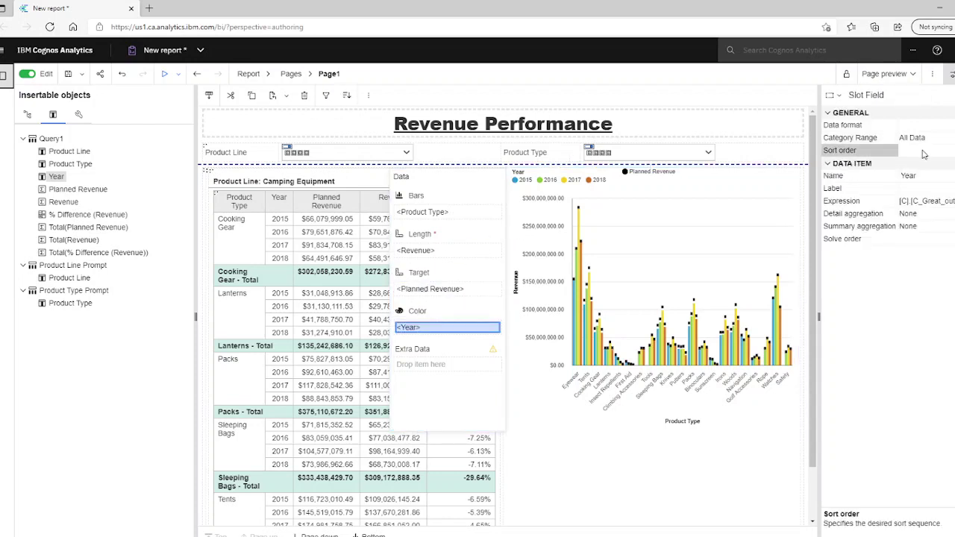
click(925, 150)
click(925, 166)
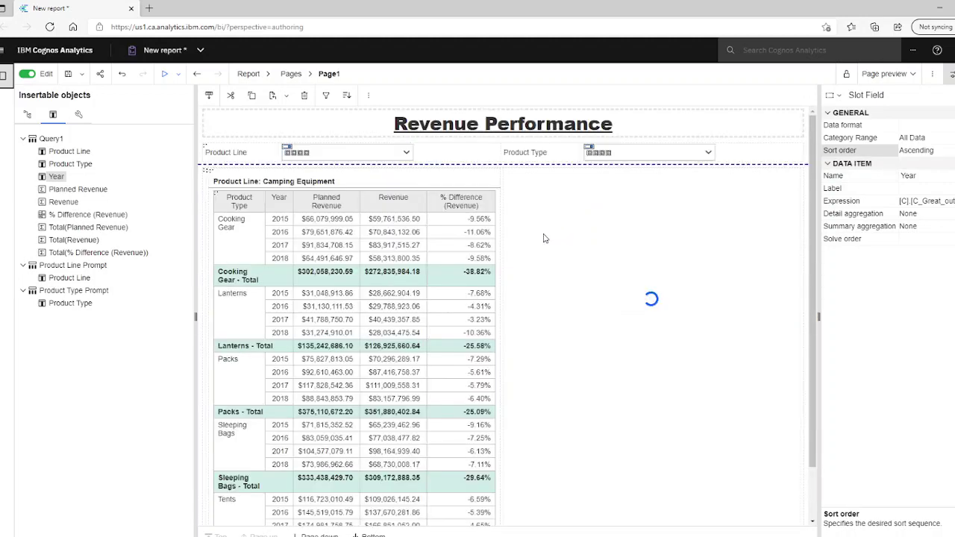
Recolour the chart's categories with the System palette IBM palette 3
click(537, 232)
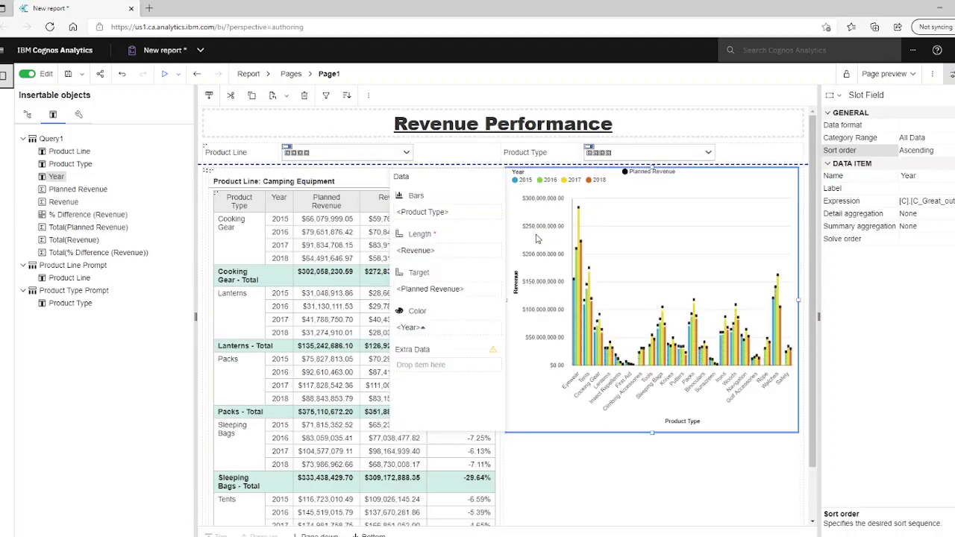
click(484, 207)
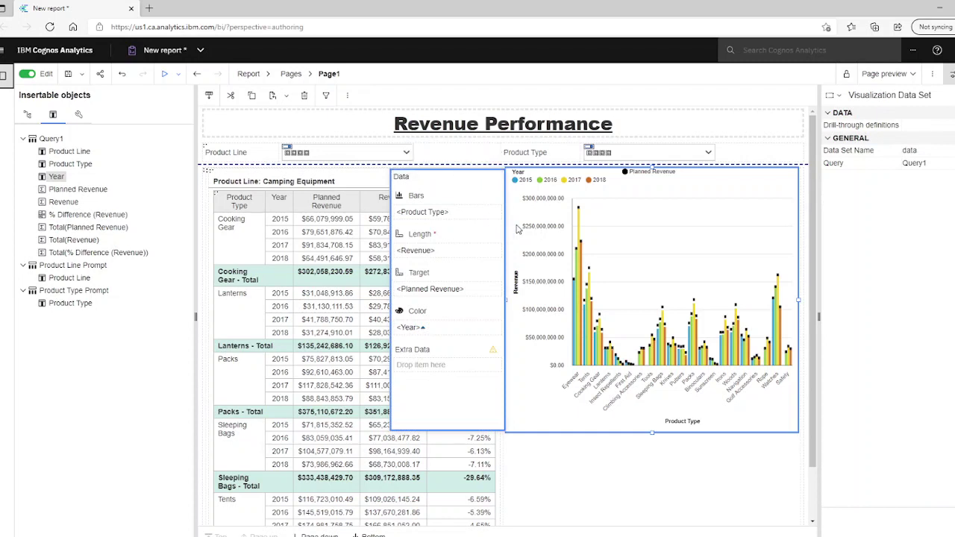
click(518, 227)
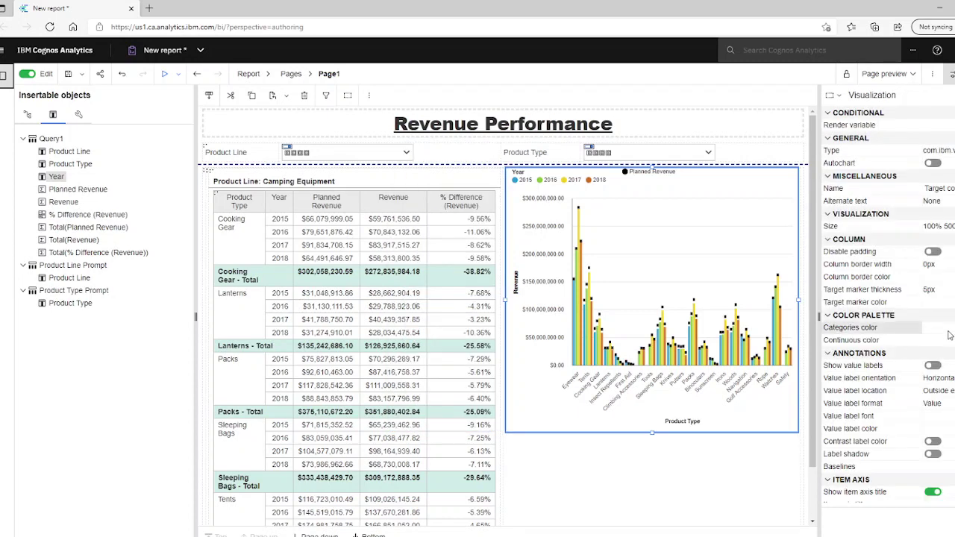
click(850, 327)
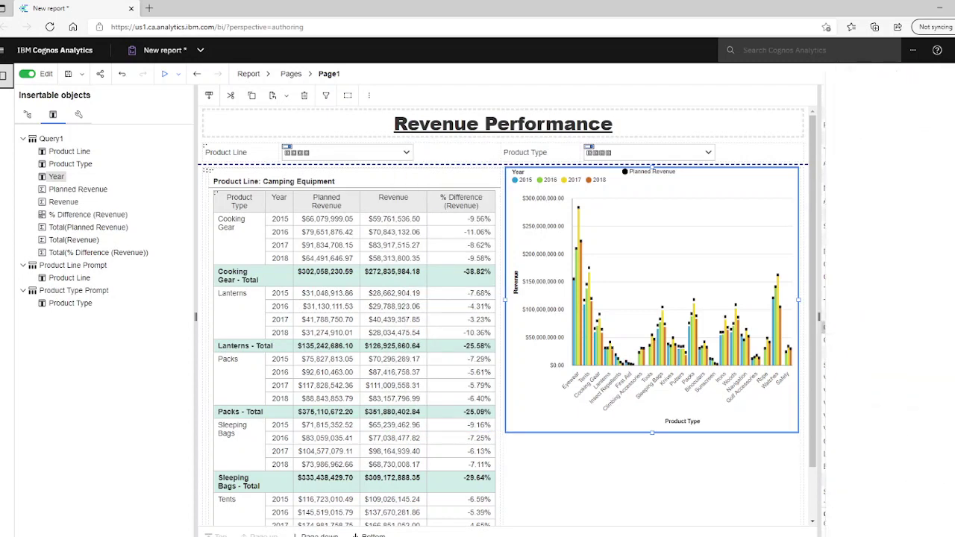
click(825, 154)
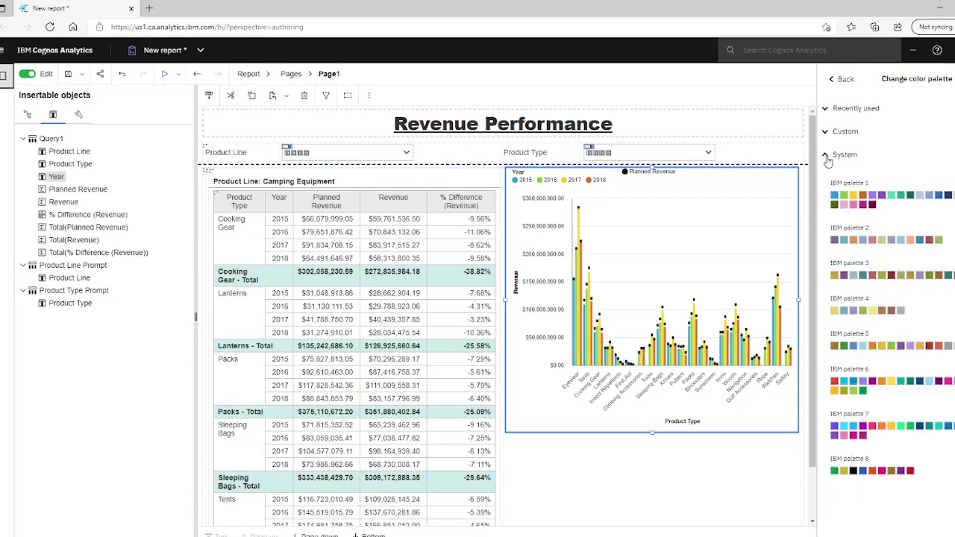
click(861, 276)
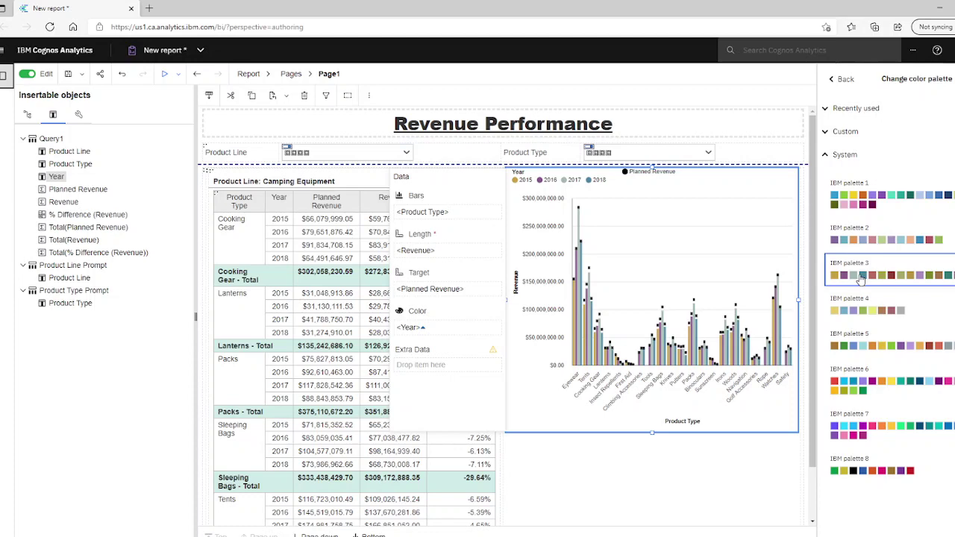
Finish editing the chart by selecting the revenue table
click(646, 496)
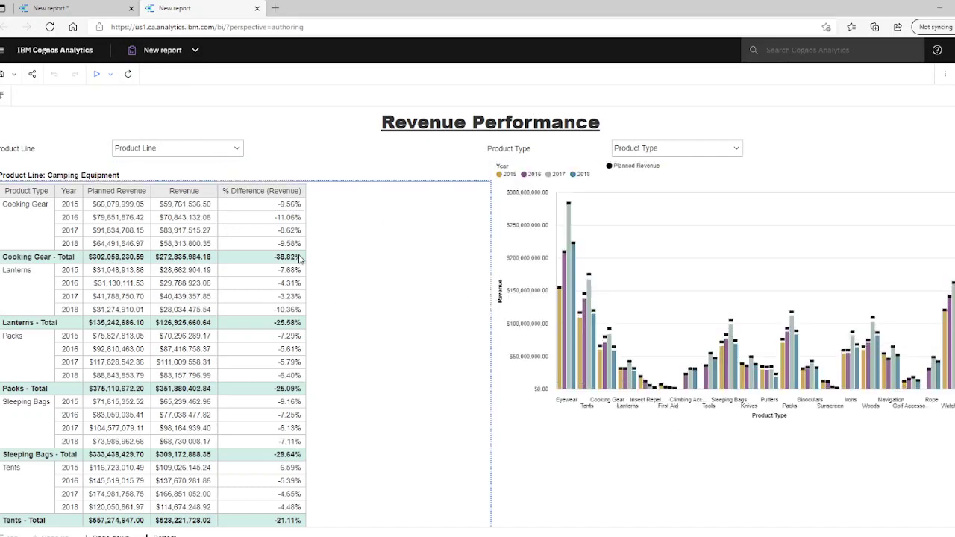
Filter the report to the Golf Equipment product line and check the chart's bar values
click(236, 150)
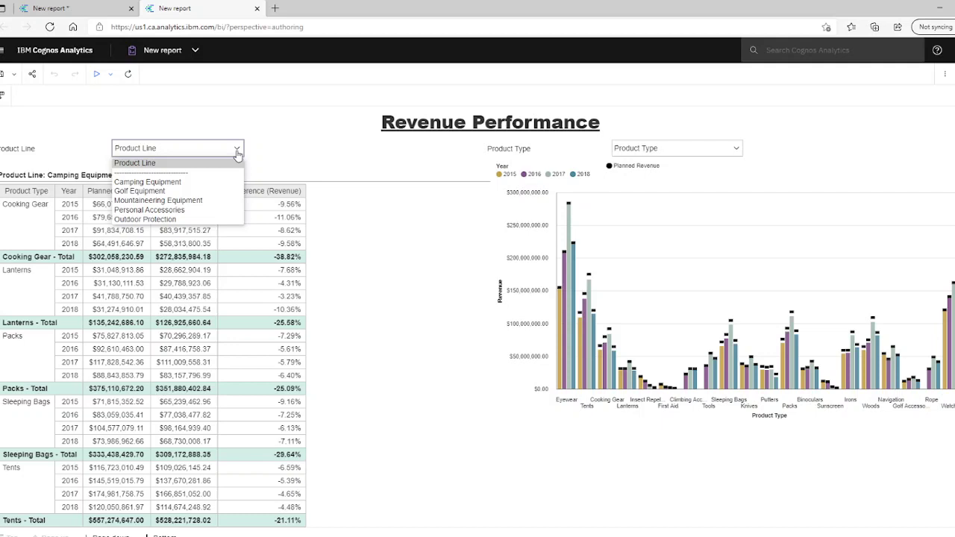
click(216, 191)
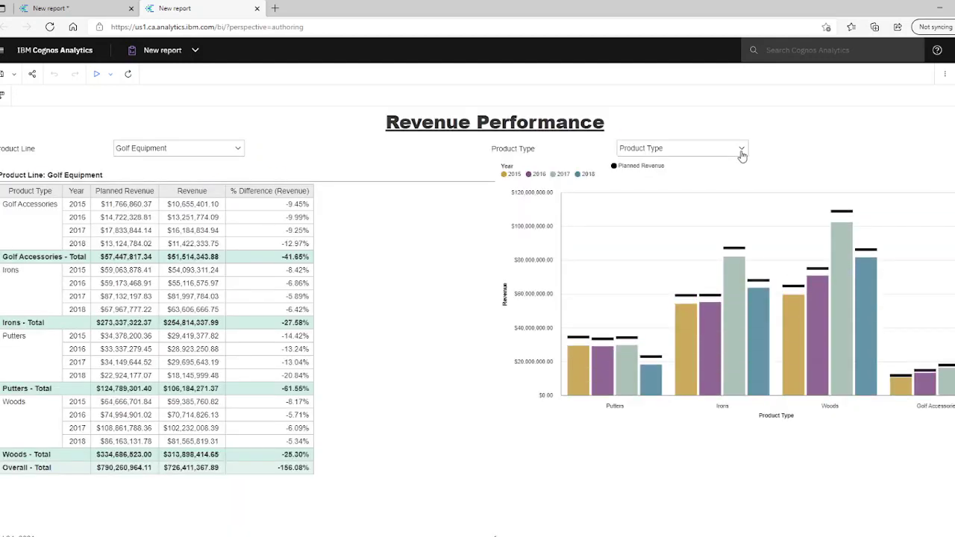
click(740, 151)
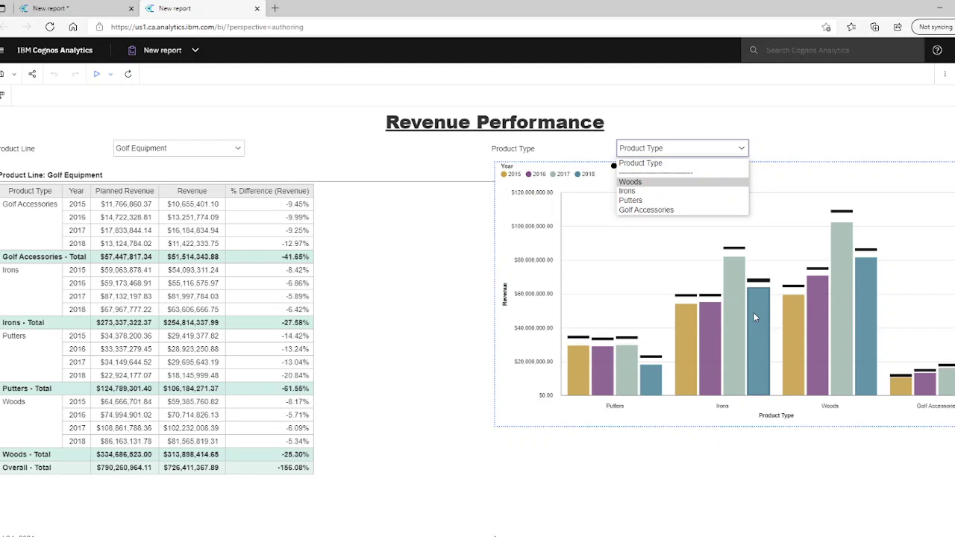
click(601, 257)
click(584, 328)
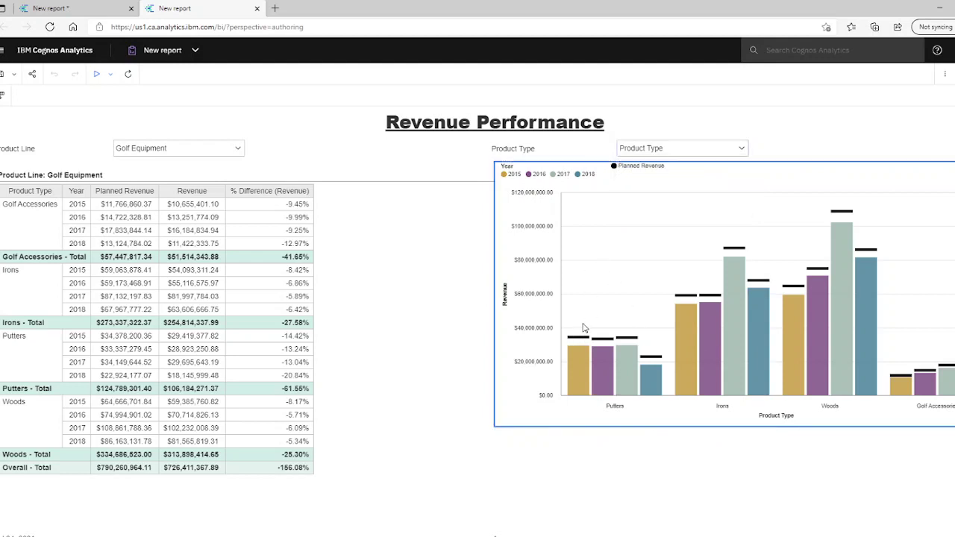
mouse_move(609, 375)
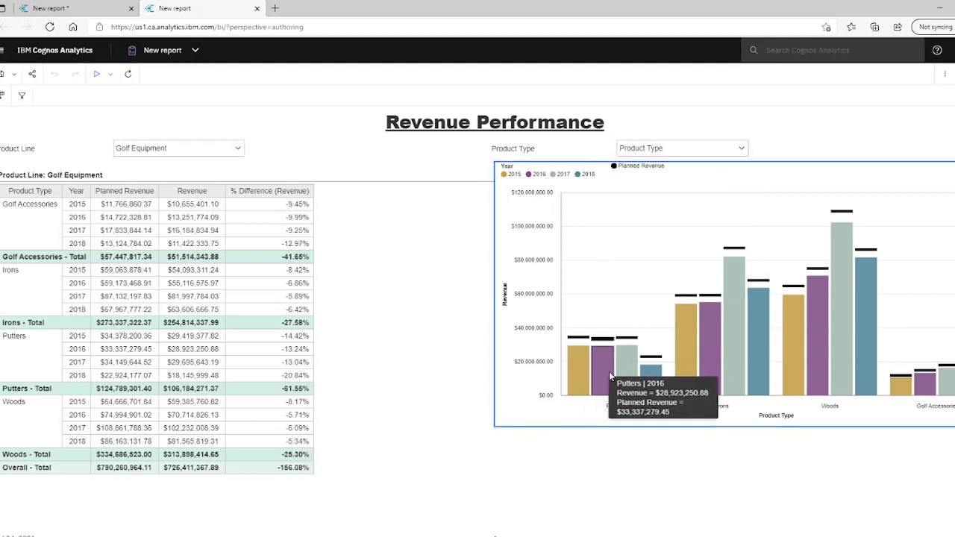
mouse_move(574, 367)
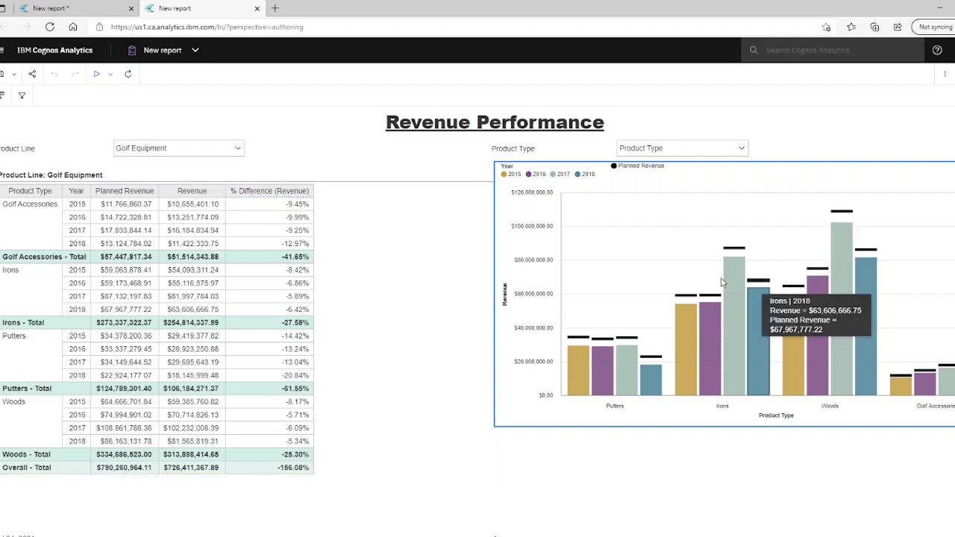
Choose Woods in the Product Type prompt
click(739, 155)
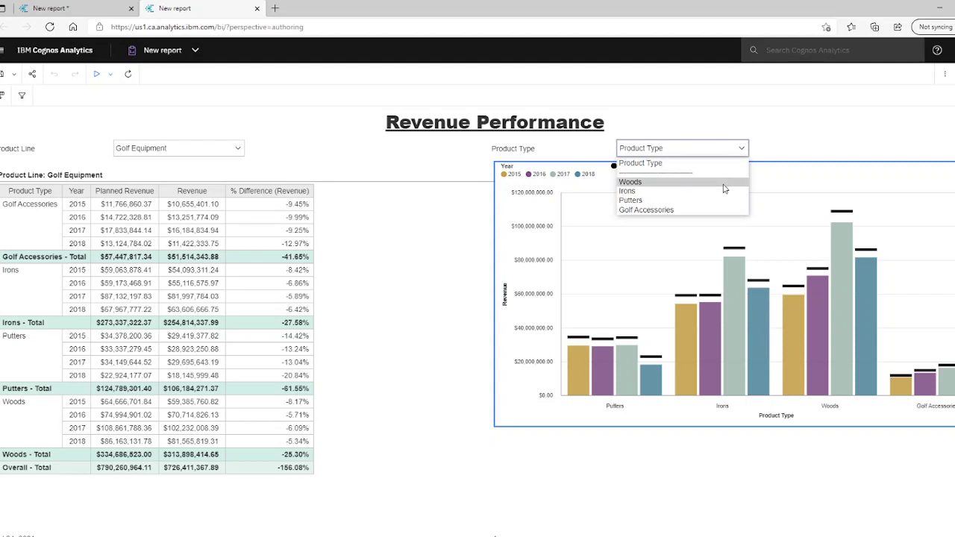
click(723, 183)
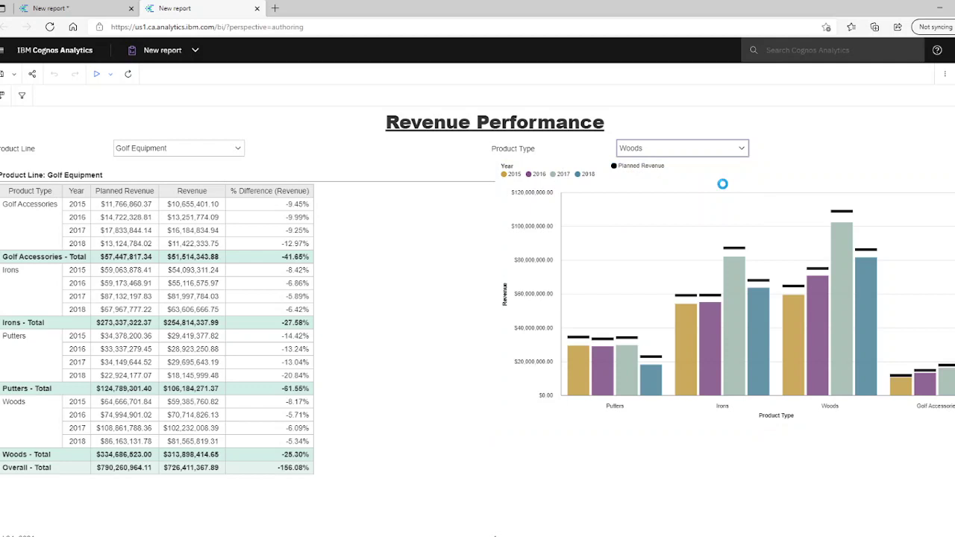